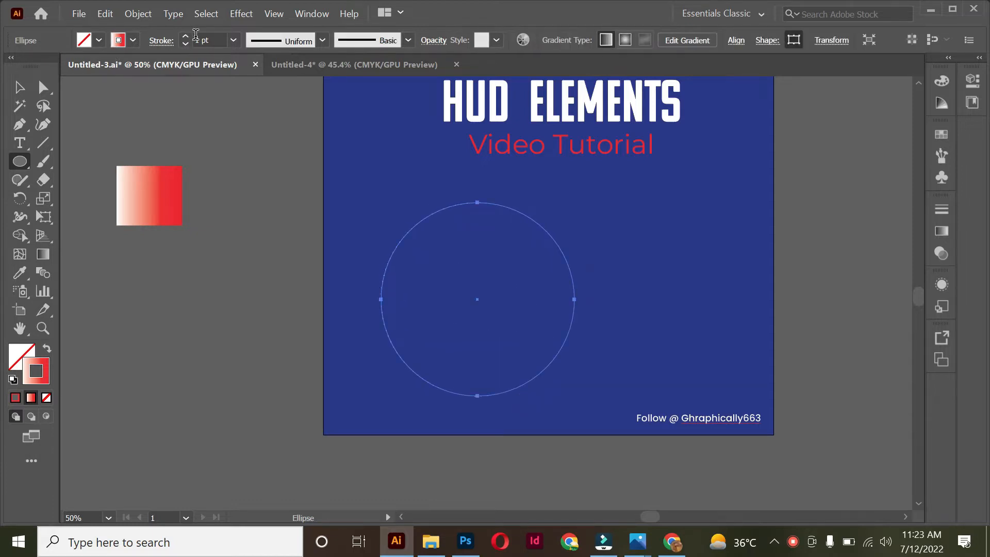
Set the selected circle's stroke weight to 6 pt
click(233, 40)
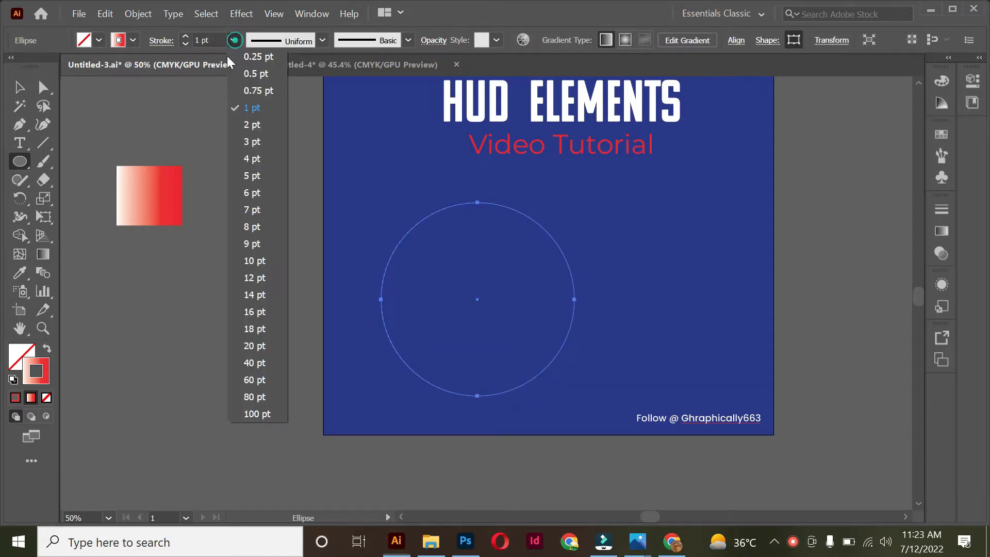
click(261, 261)
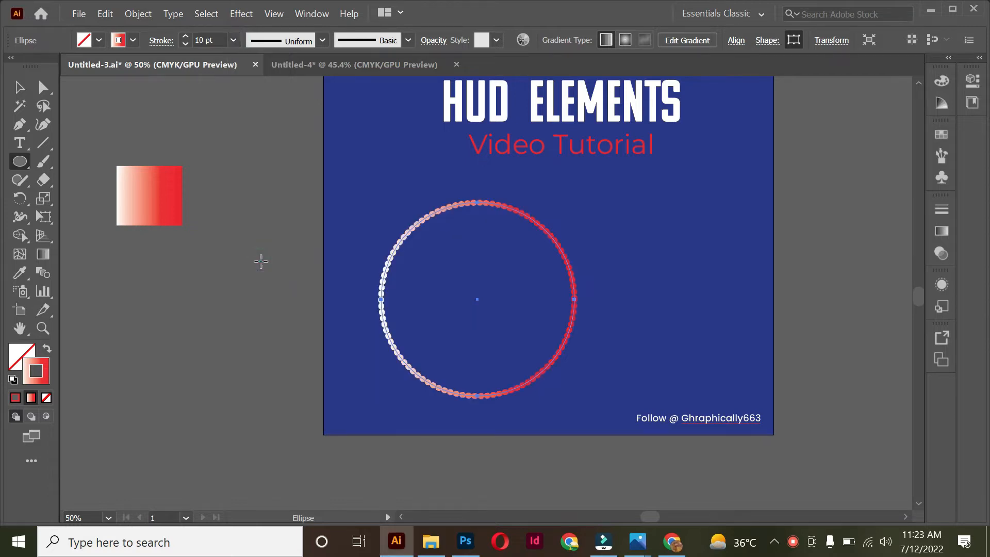
click(185, 45)
click(185, 45)
click(185, 45)
click(185, 45)
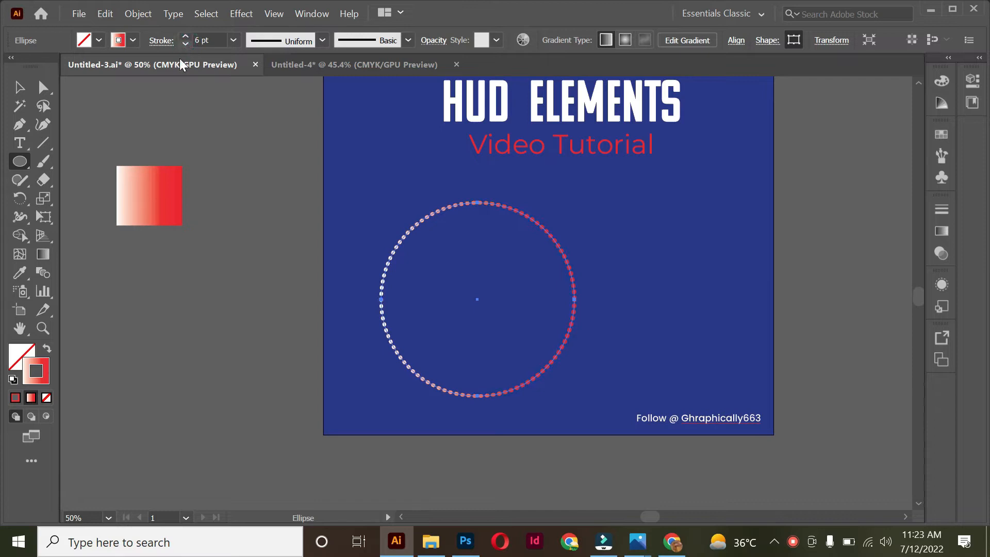
Apply the tapered triangular width profile to the circle's stroke, with round corners and centred stroke alignment
click(322, 40)
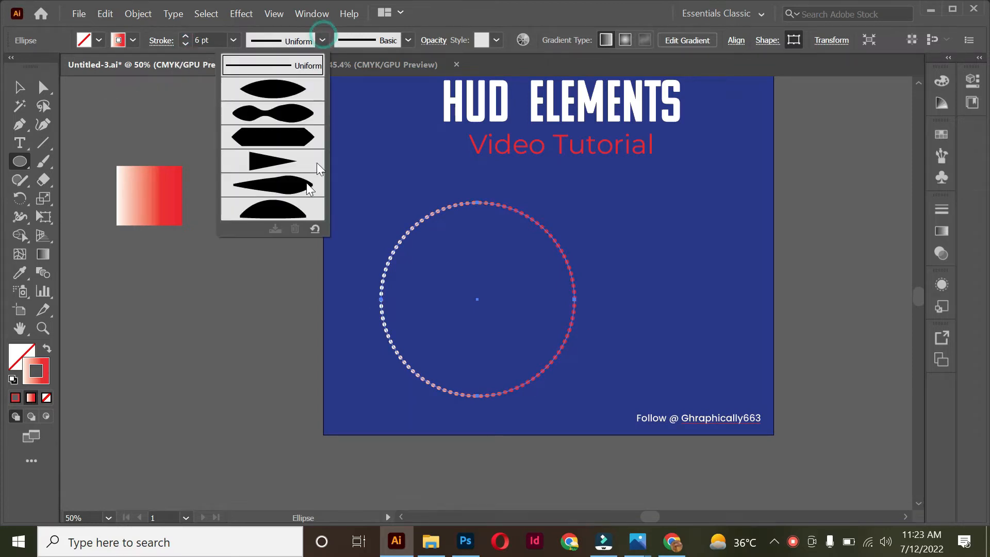
click(288, 168)
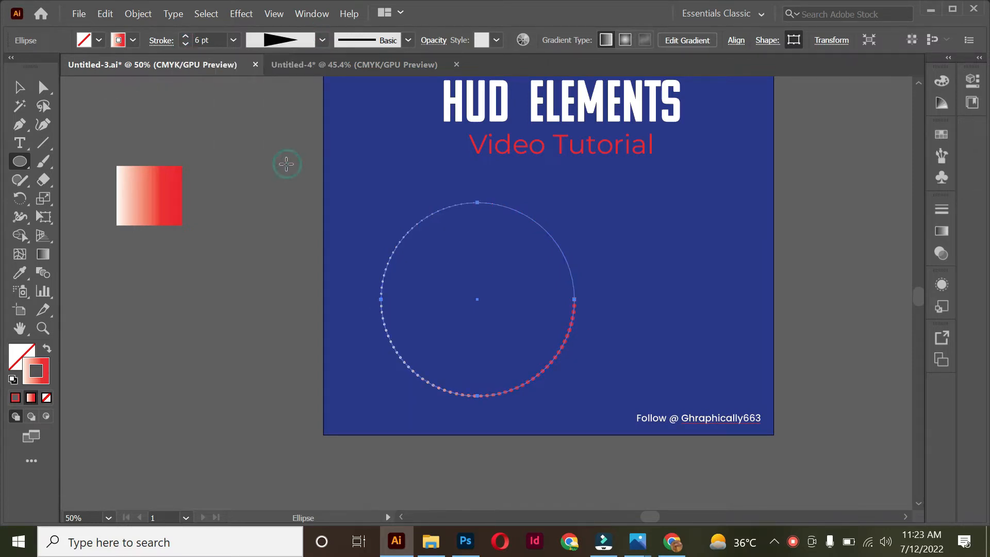
click(164, 41)
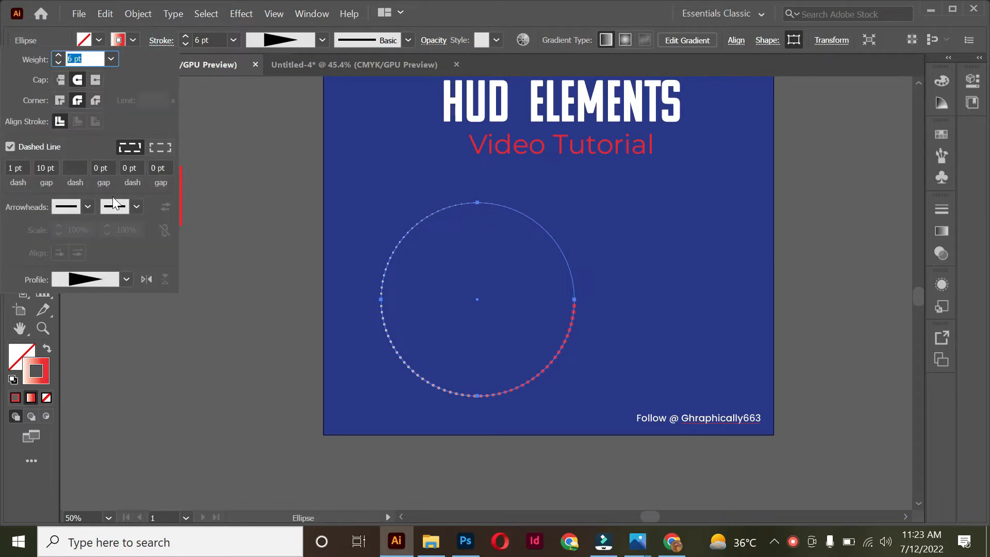
click(79, 94)
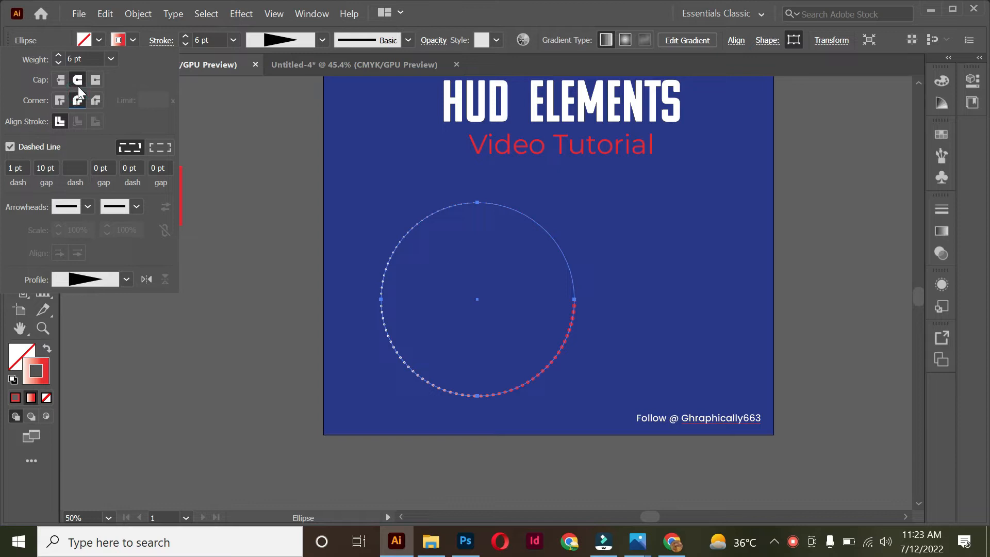
click(61, 120)
Start a Transform effect on the circle with horizontal and vertical scale set to 90%
click(238, 13)
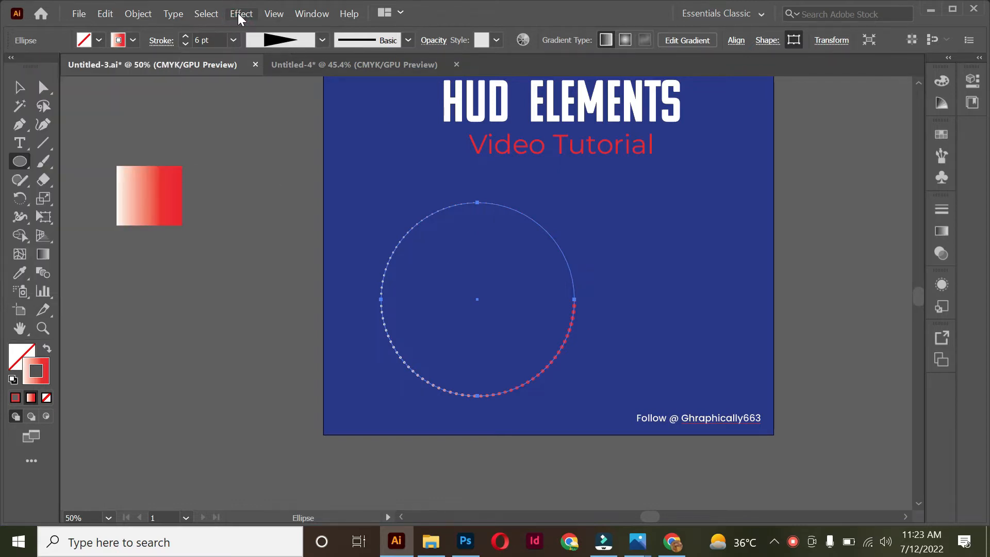
click(239, 15)
mouse_move(279, 150)
click(455, 203)
key(Down)
key(Down)
key(Down)
key(Down)
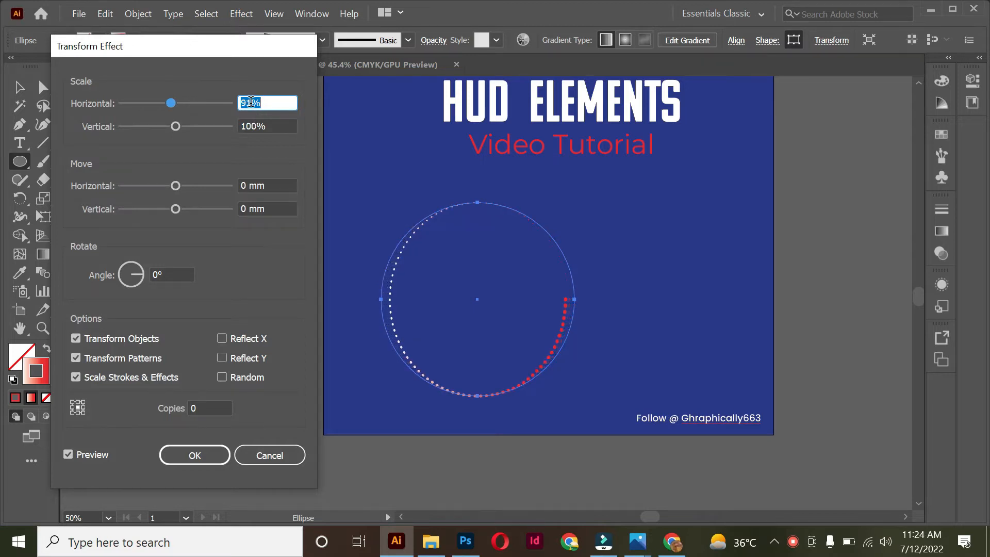
click(256, 125)
key(Down)
key(Down)
key(Down)
key(Down)
key(Down)
key(Down)
key(Down)
key(Down)
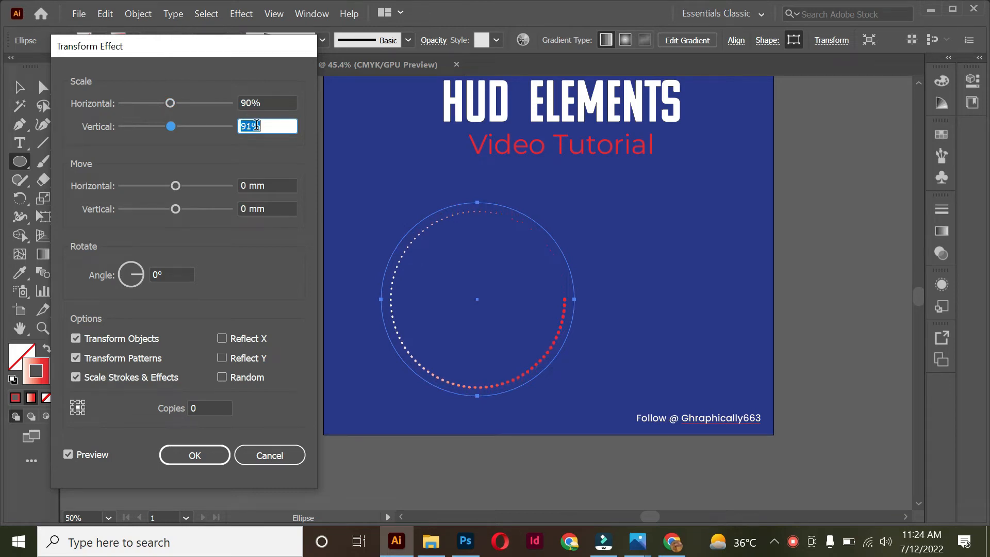
Set the Transform effect to a 45° rotation with 30 copies, apply it, and deselect the dotted spiral
click(168, 271)
key(Up)
key(Up)
key(Up)
key(Up)
key(Up)
key(Up)
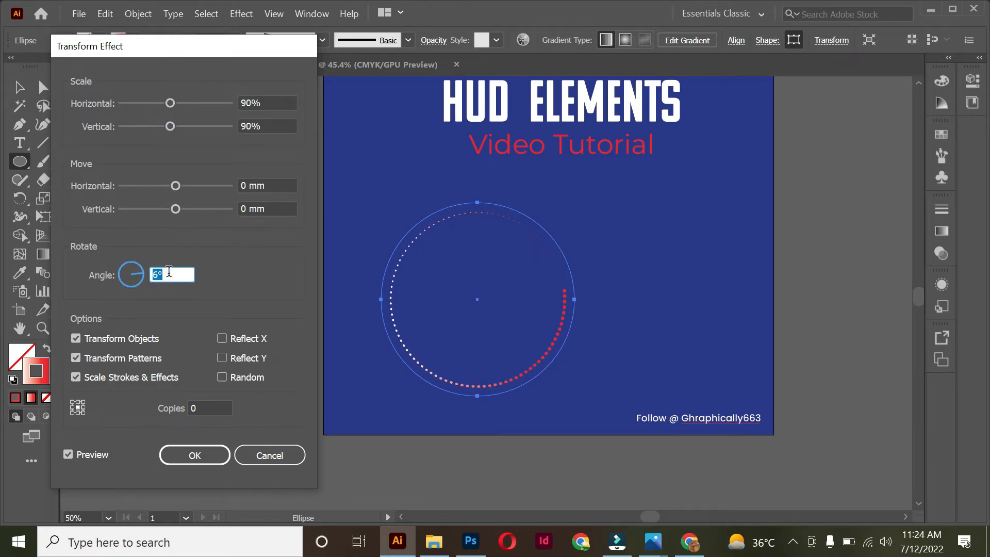
click(199, 407)
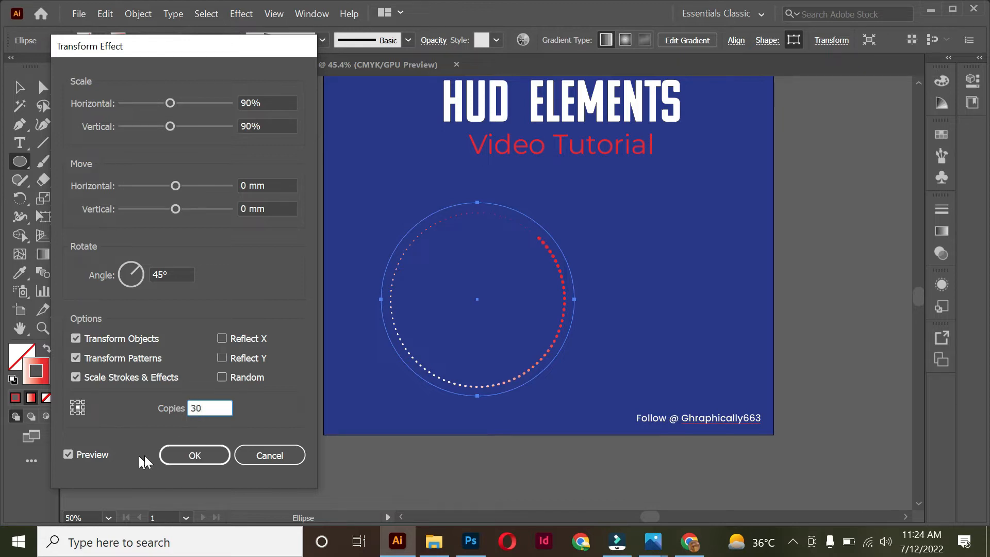
click(176, 457)
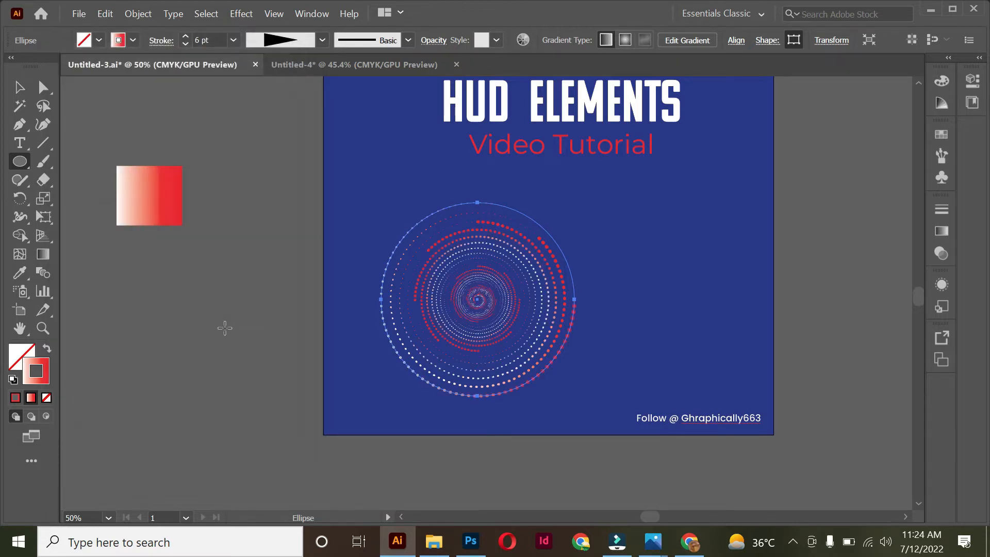
click(20, 87)
click(184, 129)
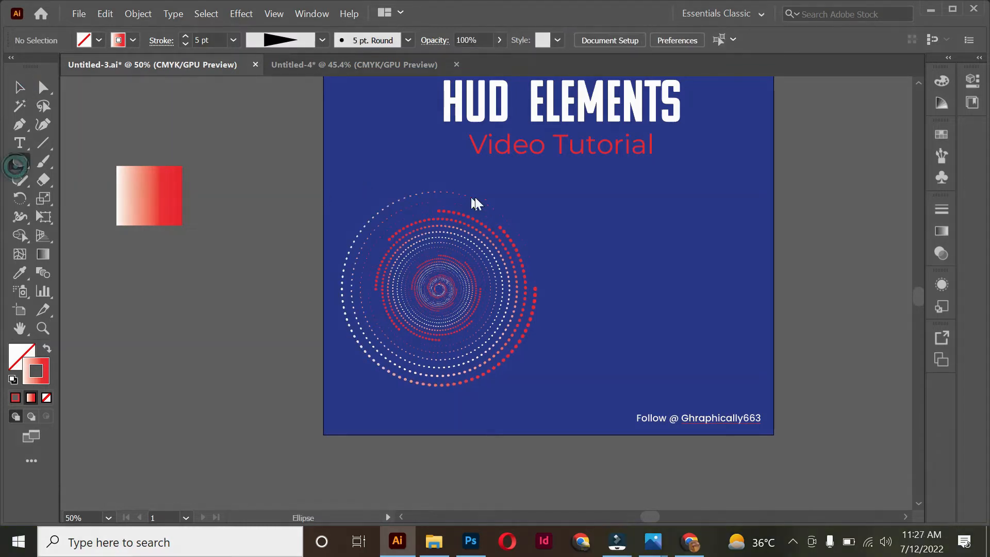
Draw a second, smaller circle to the right of the dotted spiral and set its stroke weight to 5 pt
key(l)
drag(586, 209, 755, 380)
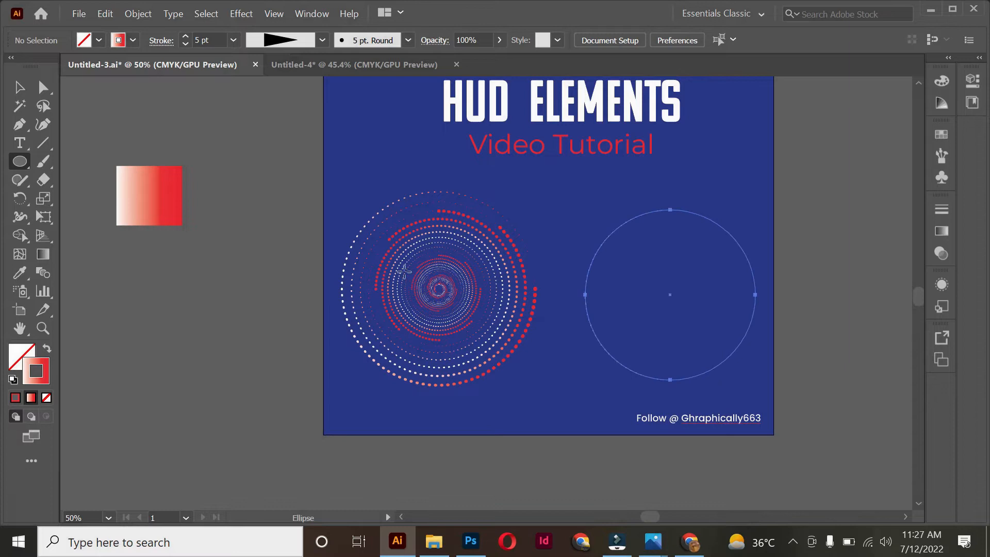
click(233, 40)
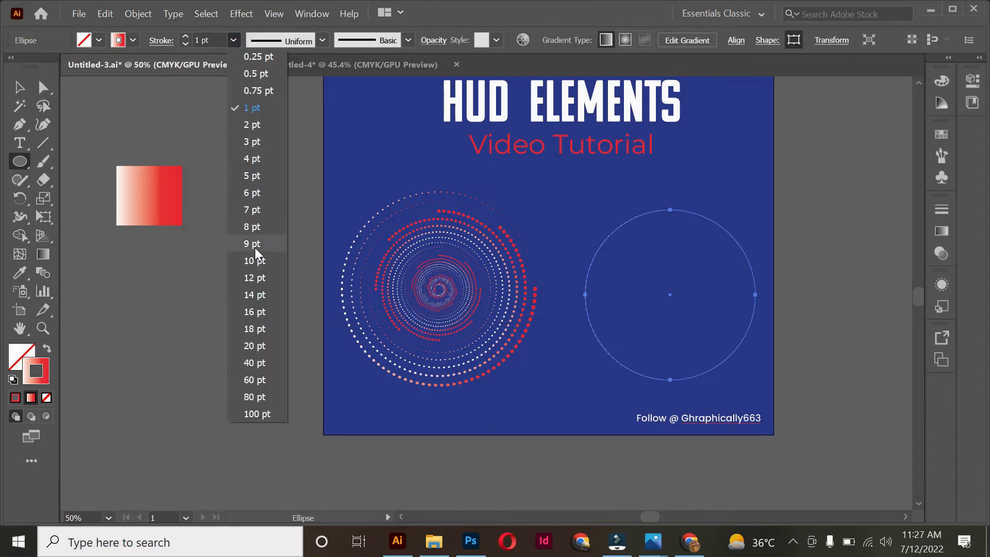
click(255, 244)
click(185, 44)
click(185, 44)
click(186, 45)
click(185, 44)
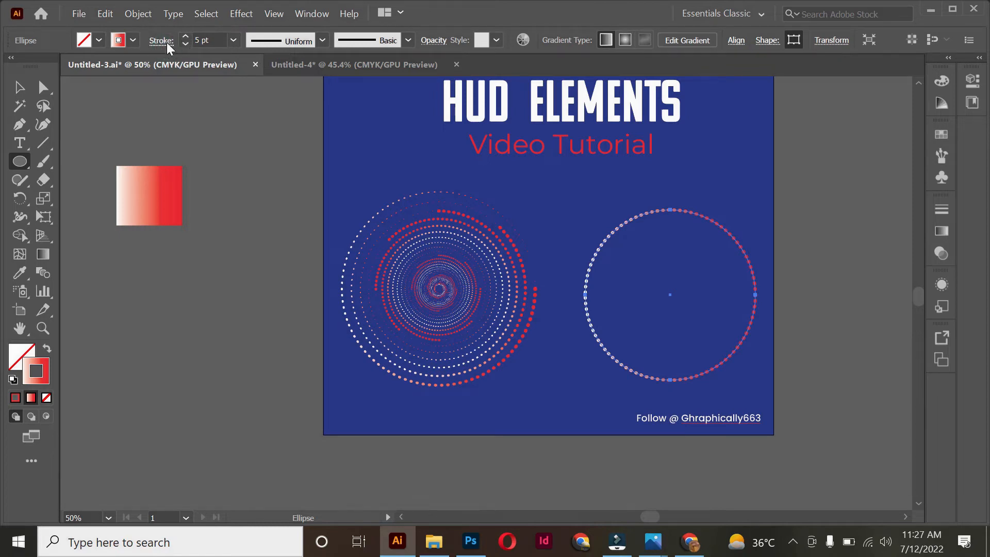
Give the second circle's dashed stroke a 1 pt dash, a 9 pt gap and the tapered triangular width profile
click(166, 42)
click(40, 166)
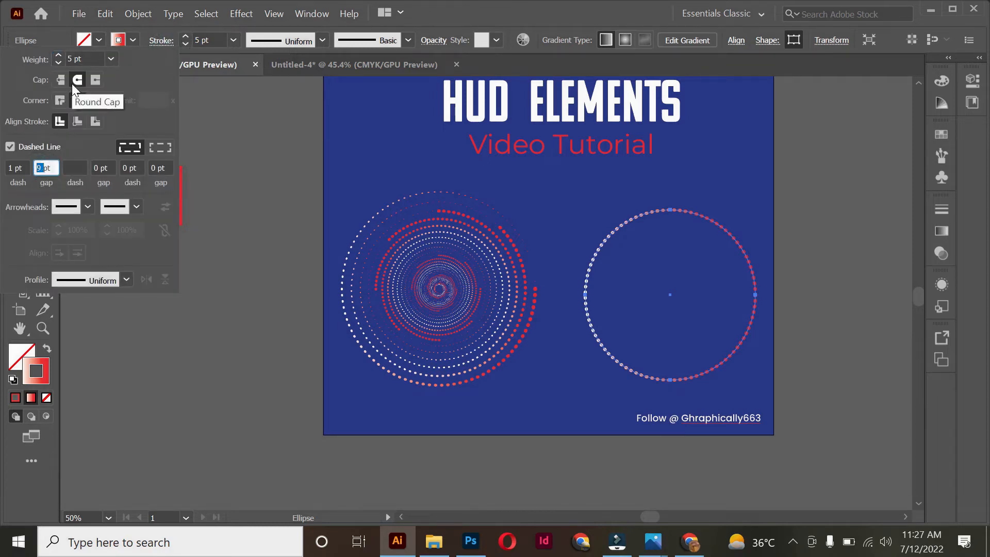
click(43, 166)
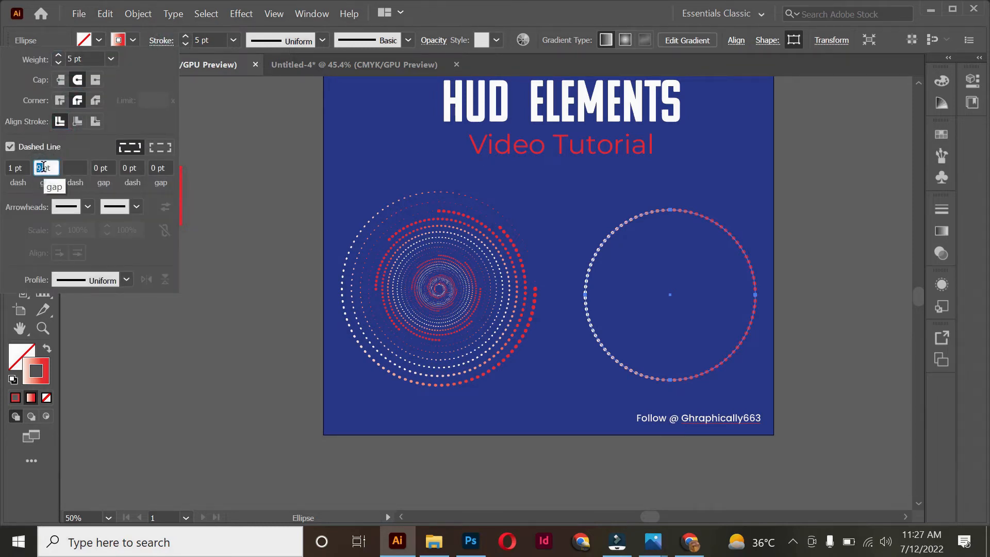
click(15, 168)
click(126, 278)
click(70, 404)
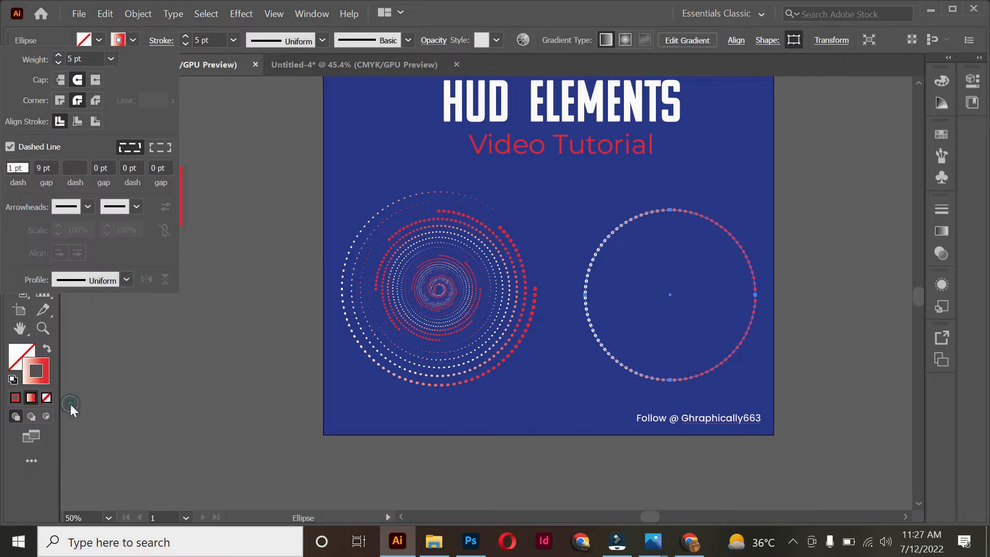
Start a Transform effect on the second circle with horizontal and vertical scale set to 79%
click(241, 14)
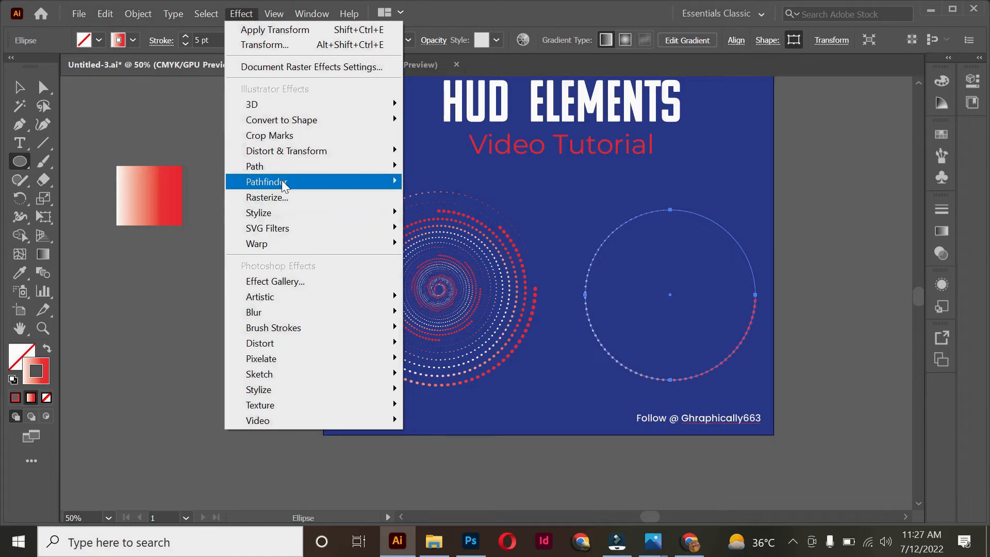
mouse_move(280, 150)
click(442, 198)
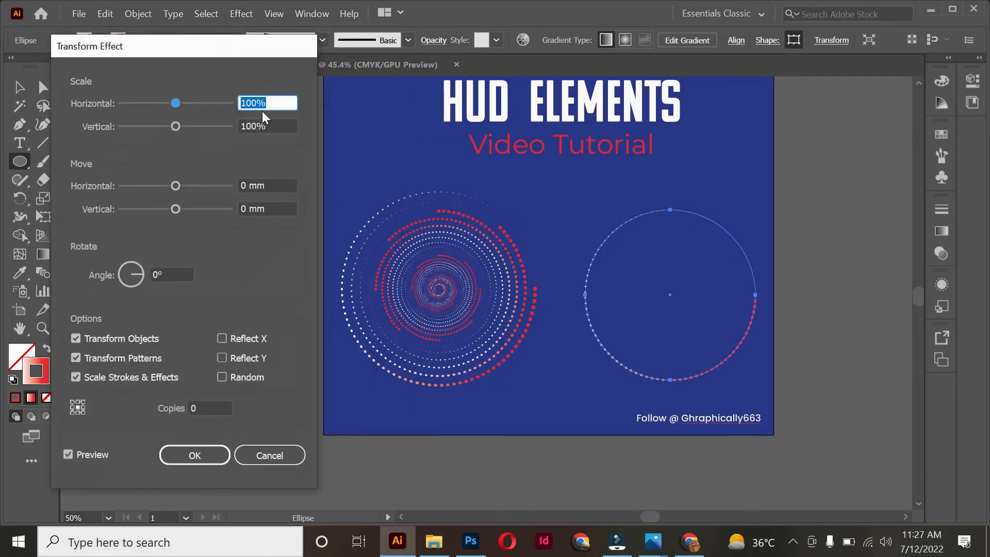
text(79)
click(249, 126)
double_click(250, 126)
text(79)
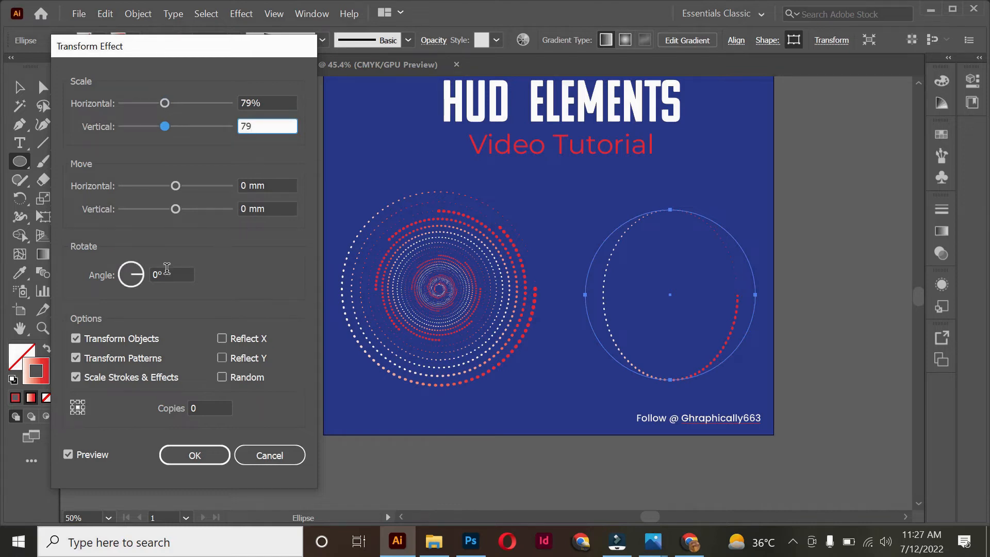
Set the second circle's Transform effect to a 99° rotation with 69 copies, apply it, and deselect the artwork
double_click(167, 268)
text(99)
click(199, 406)
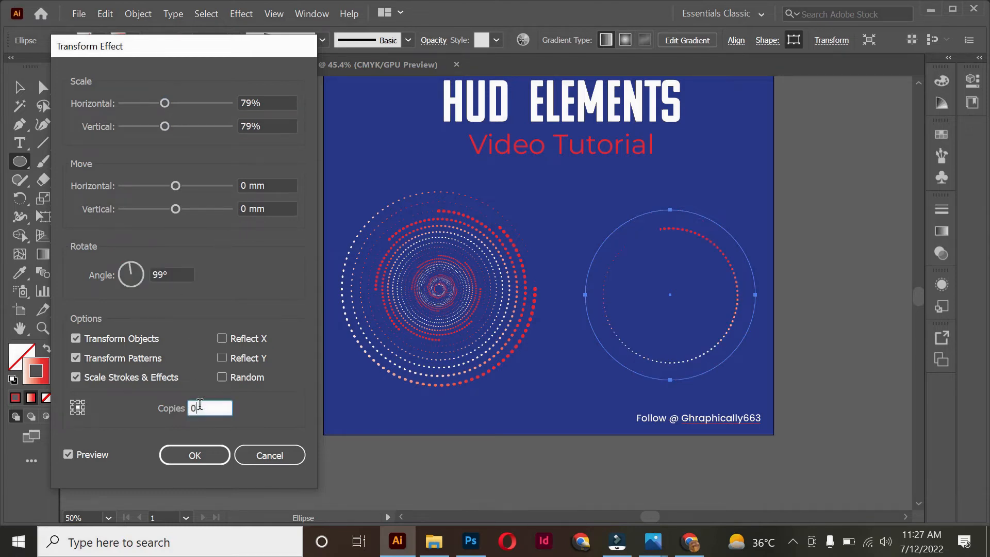
drag(196, 407, 159, 420)
key(BackSpace)
click(198, 406)
click(69, 454)
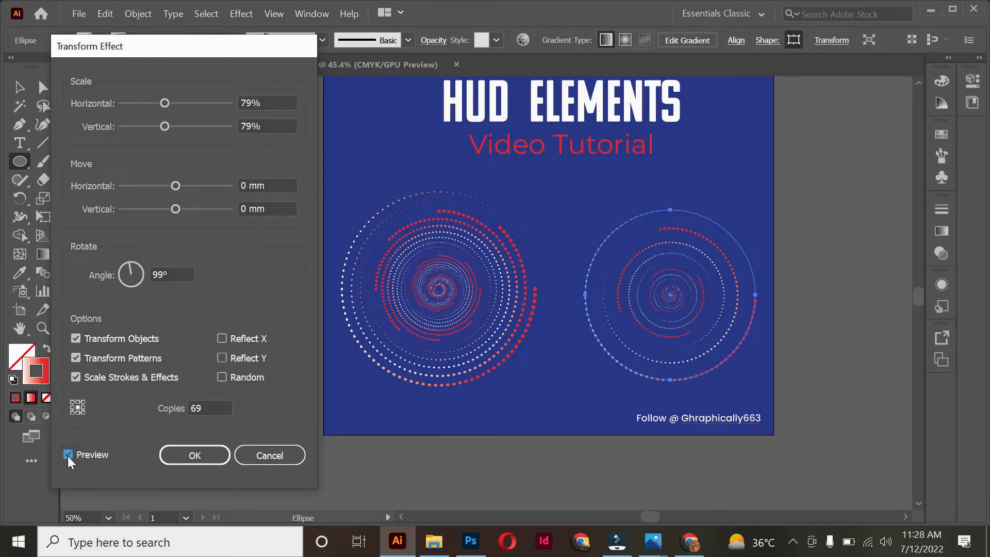
click(200, 450)
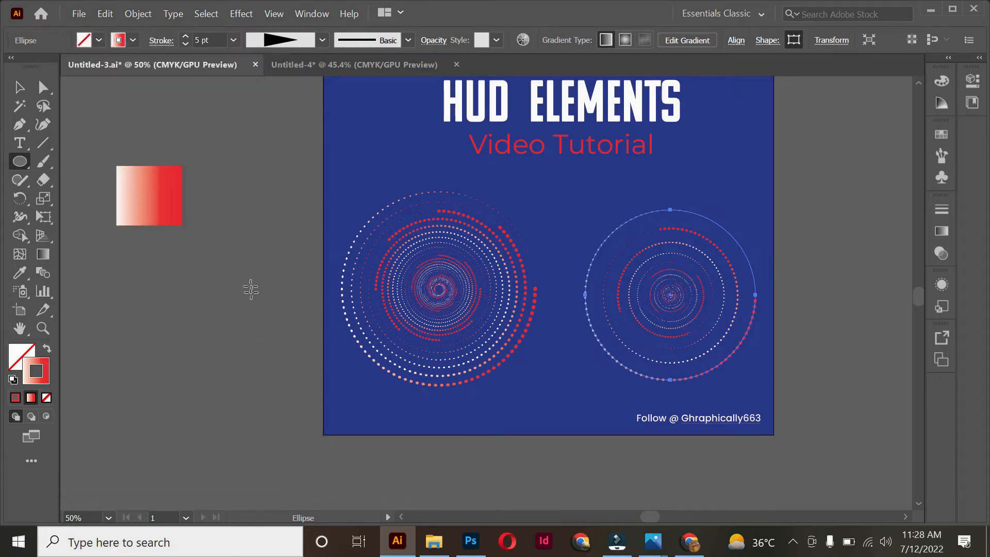
click(20, 87)
click(202, 255)
click(701, 293)
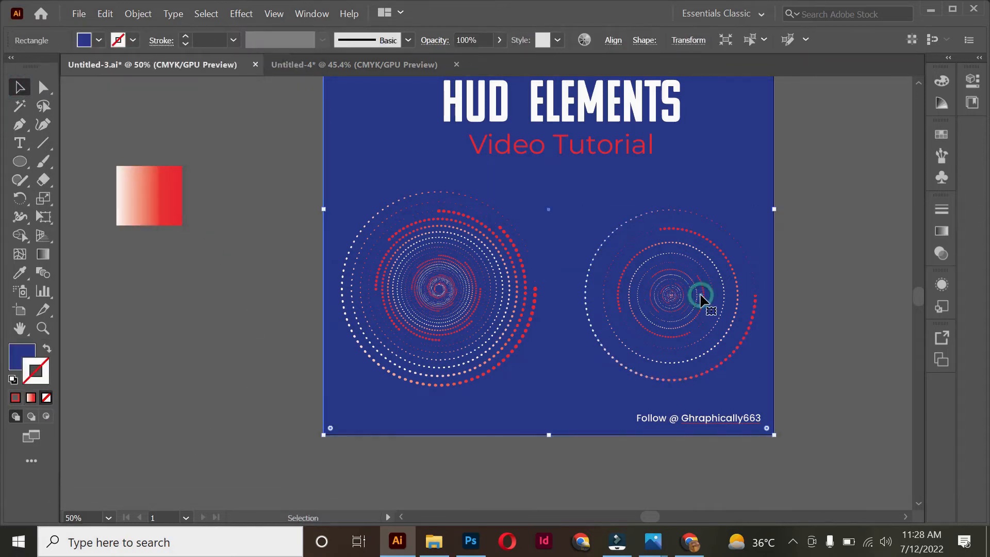
click(849, 252)
click(617, 542)
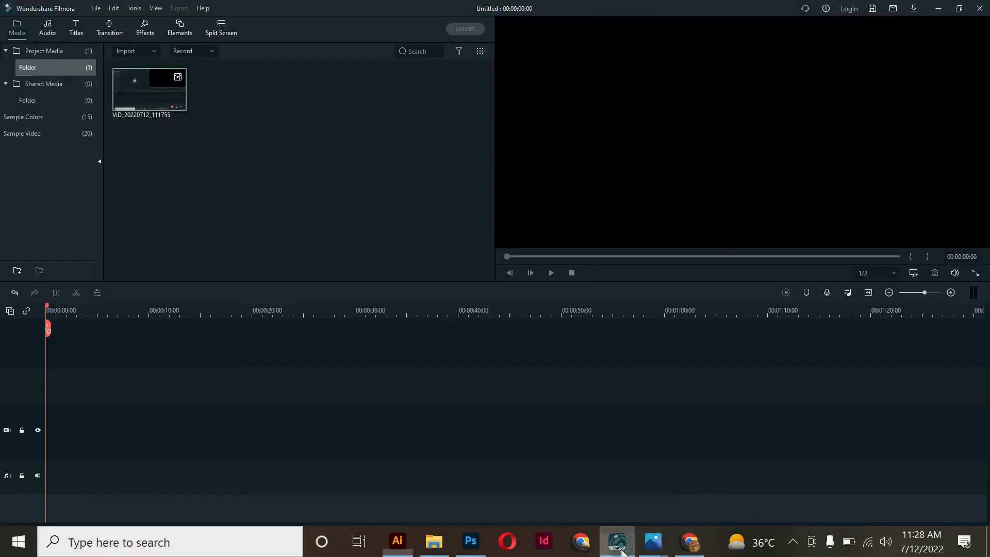
click(622, 550)
click(792, 541)
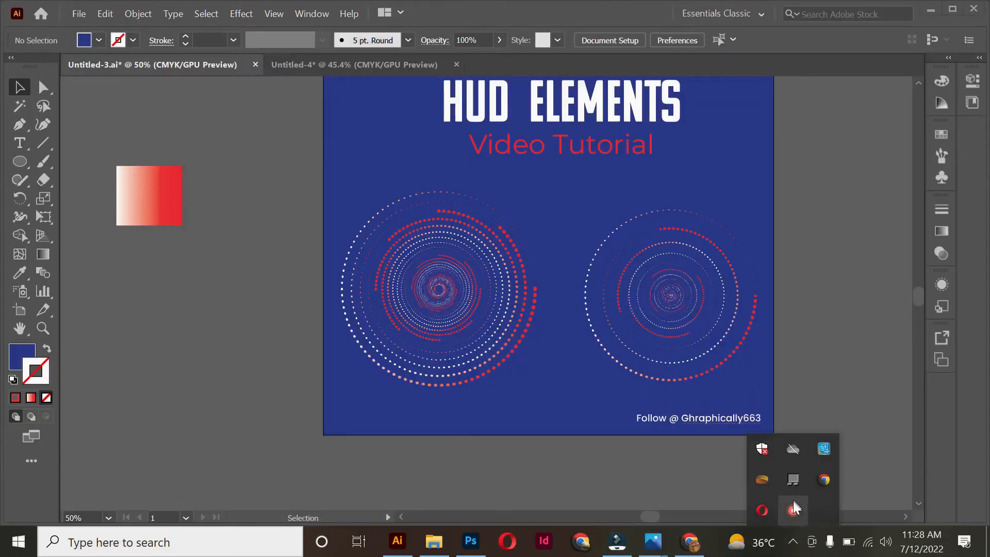
click(793, 510)
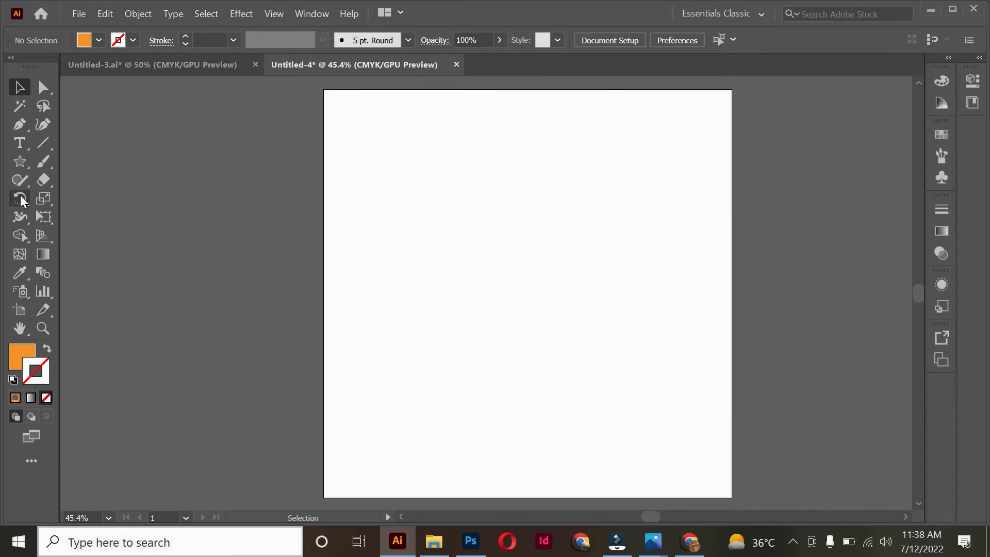
Draw a circle in the lower-left corner of the blank artboard and move its orange fill colour to the stroke
drag(19, 162, 88, 199)
drag(338, 388, 445, 497)
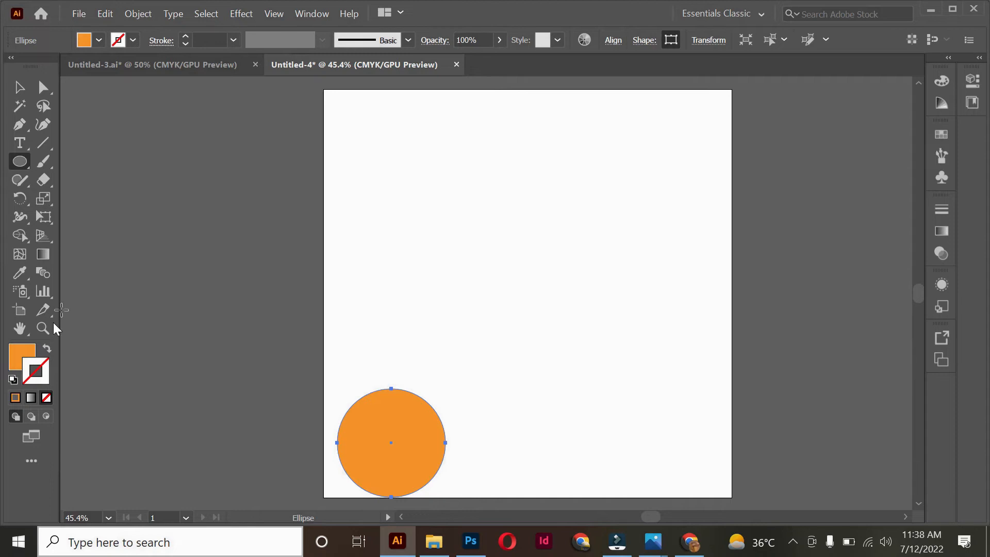
click(47, 348)
Set the orange circle's stroke weight to 10 pt
click(200, 41)
text(12)
key(Return)
scroll(200, 42, down, 2)
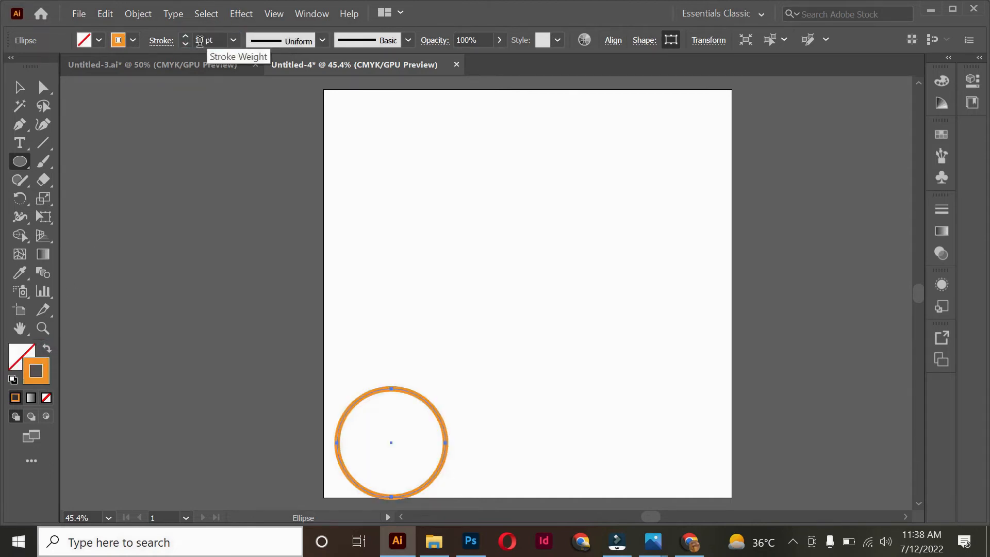
click(199, 41)
Make the orange circle's stroke a dashed line with round caps, round corners and a gap between the dashes
click(157, 42)
click(77, 80)
click(78, 100)
click(10, 147)
click(41, 166)
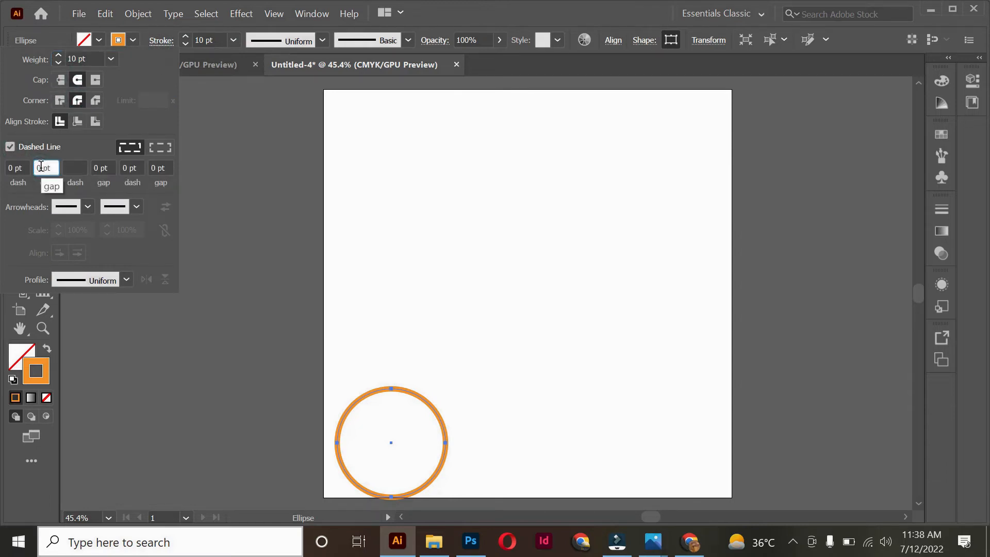
key(Return)
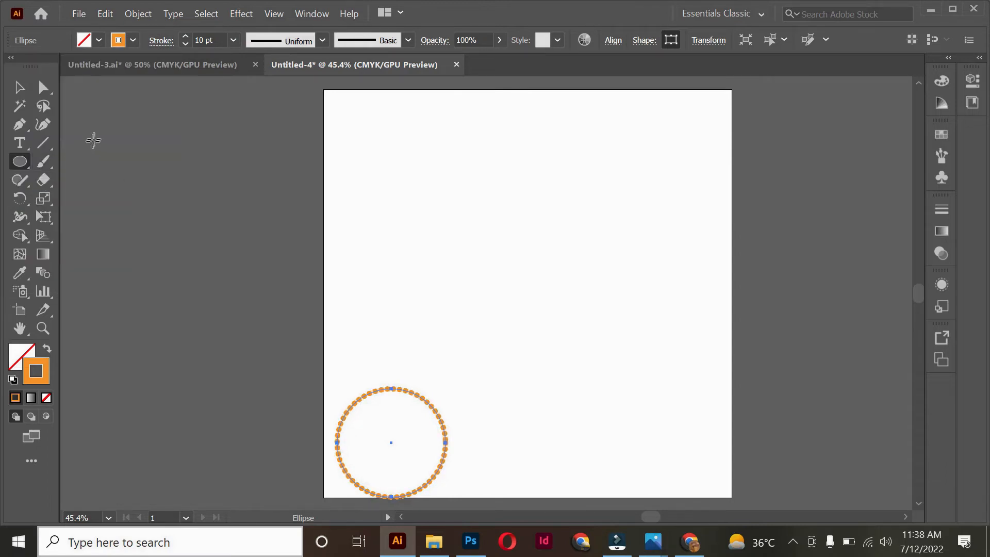
Cut the dotted circle at its four anchor points to split it into four separate arcs
click(44, 88)
drag(380, 331, 400, 504)
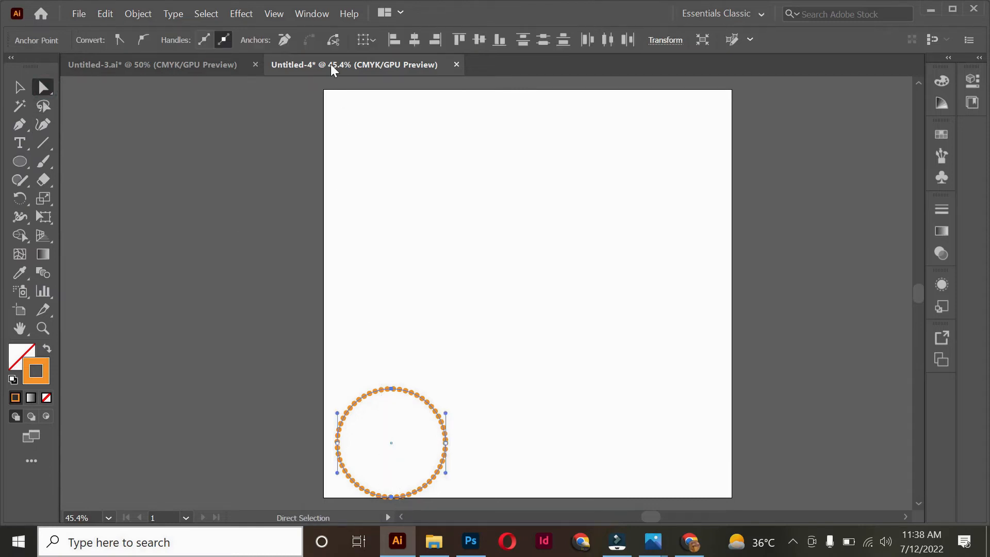
click(333, 40)
drag(271, 464, 476, 418)
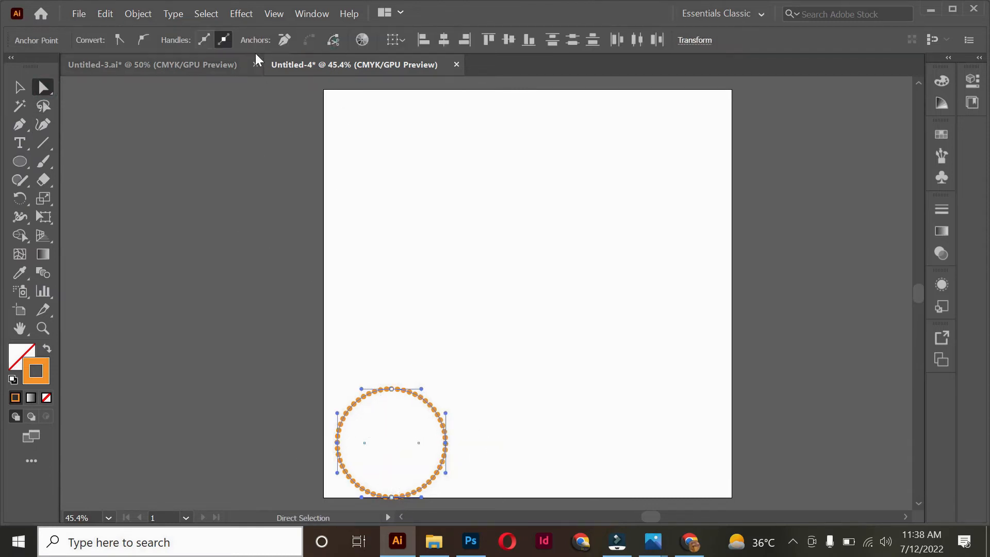
click(332, 39)
click(431, 272)
Select all four arcs and apply the triangular tapered width profile to their strokes
key(ctrl+a)
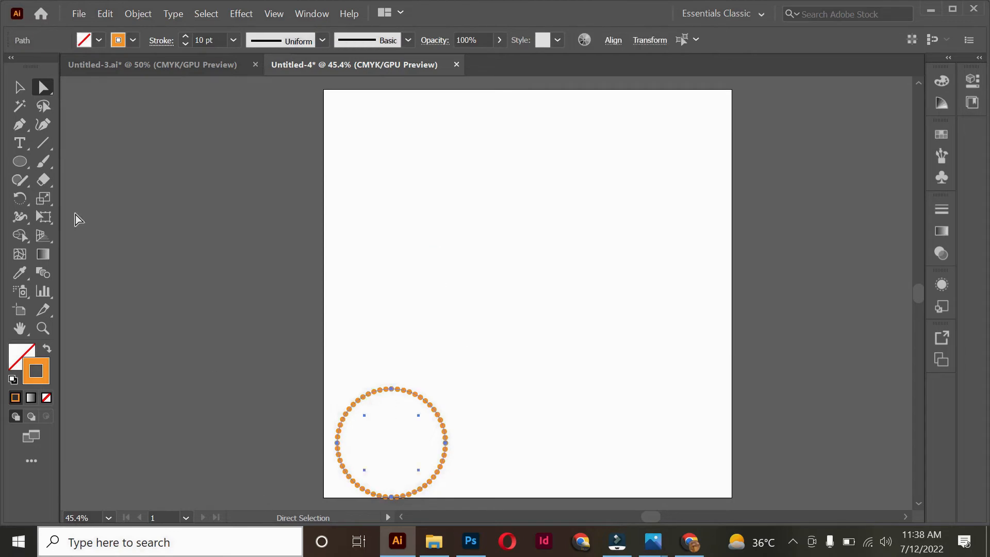
click(162, 40)
click(126, 279)
click(83, 400)
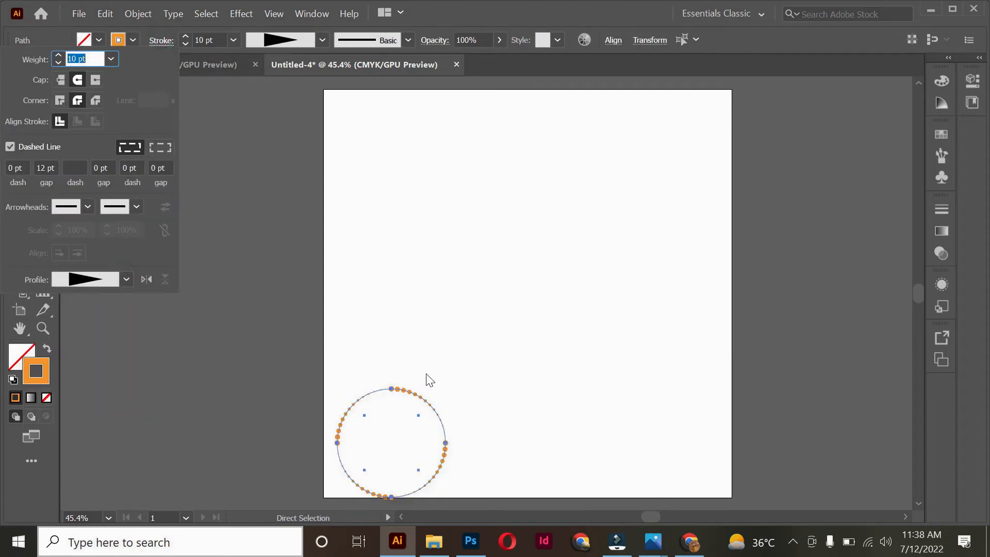
click(458, 383)
Set the arcs' dashed stroke to a 1 pt dash and a 9 pt gap
click(161, 41)
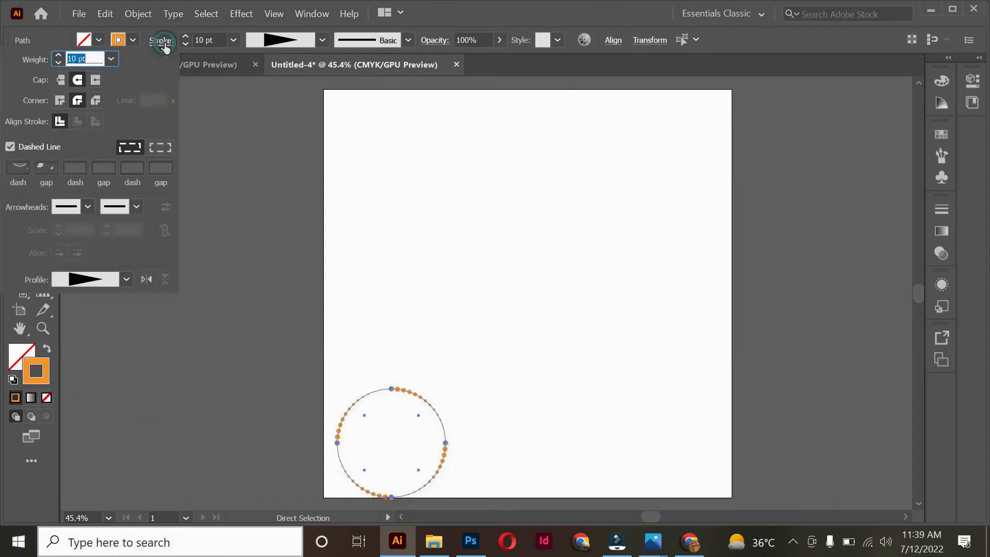
click(48, 167)
double_click(16, 168)
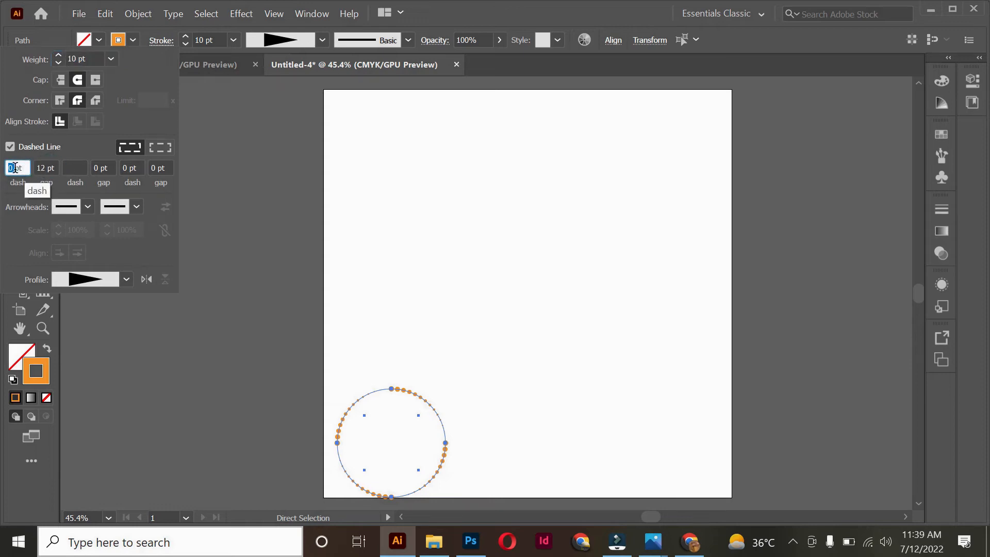
click(44, 172)
key(Down)
key(Down)
key(Down)
key(Down)
key(Up)
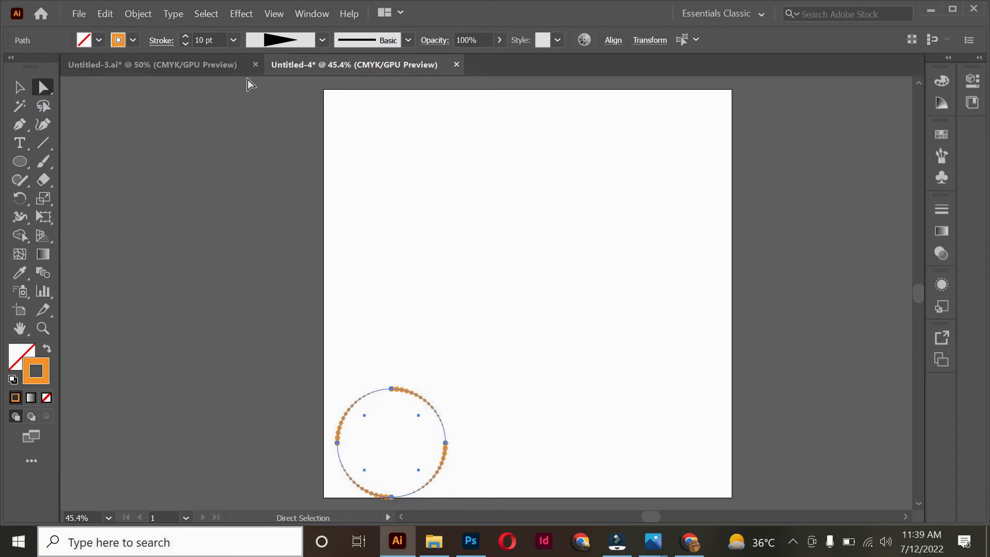
Add a Transform effect to the arcs with 90% horizontal and vertical scale and 32 copies
click(241, 13)
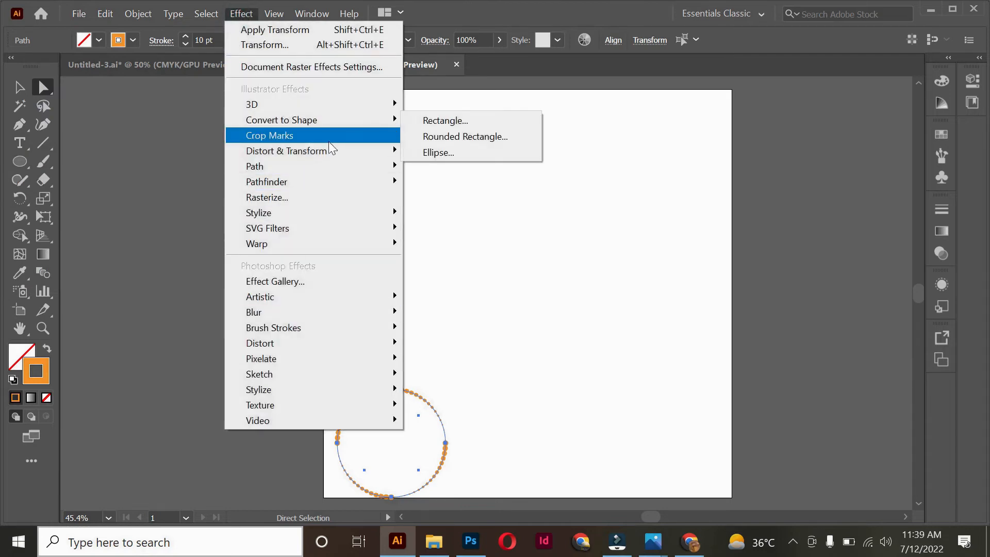
mouse_move(337, 149)
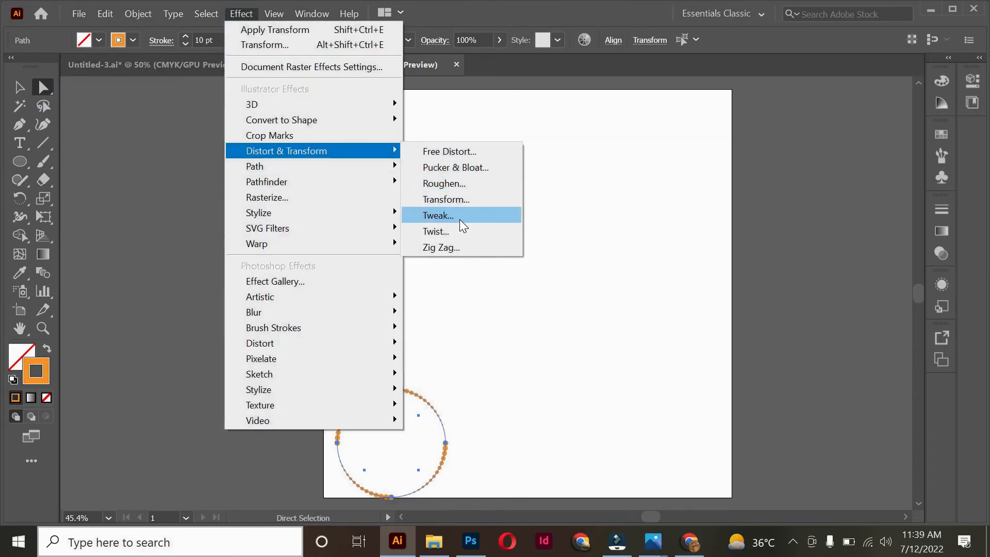
click(456, 196)
text(90)
key(Tab)
text(90)
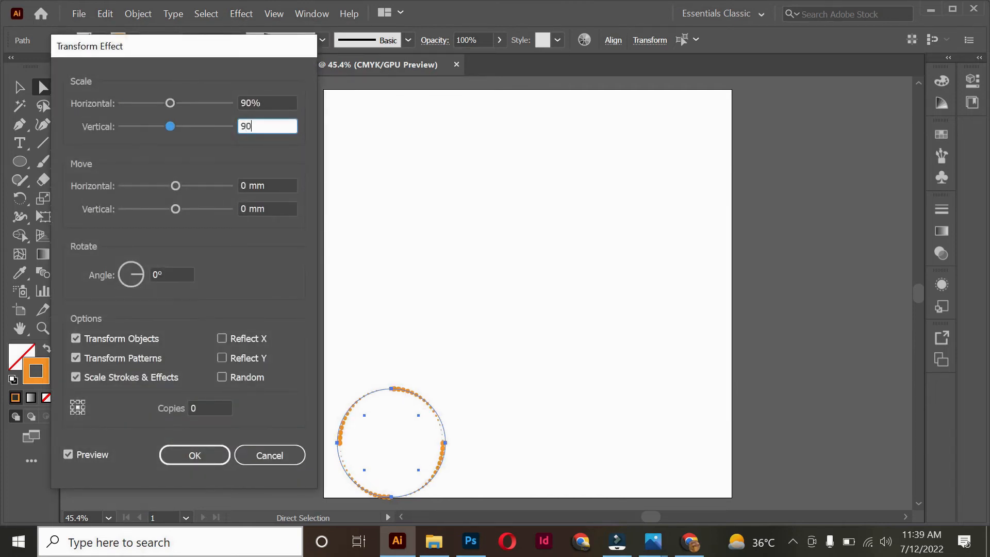
click(172, 275)
click(192, 404)
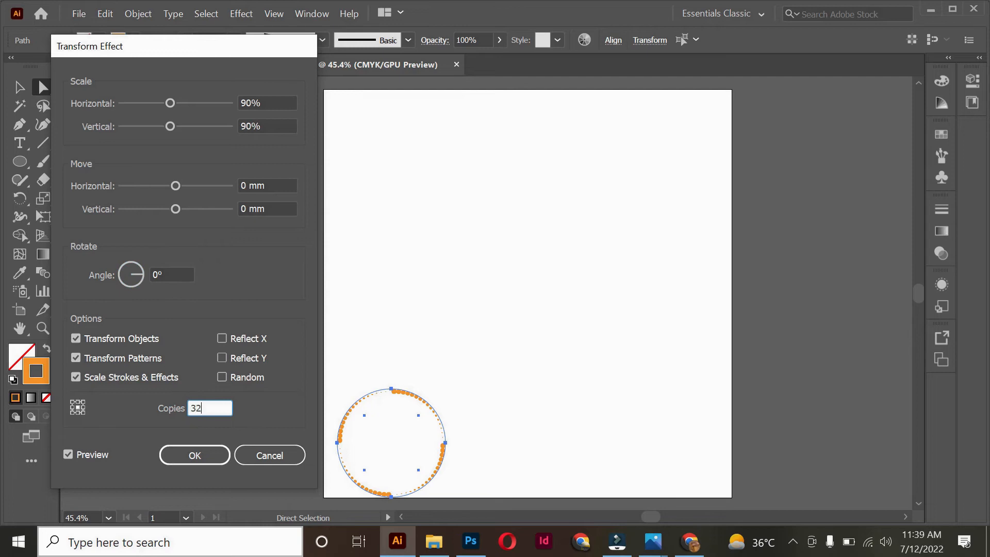
Set the Transform effect's rotation angle to 10° and its copies to 33, and apply it
click(173, 275)
key(Up)
key(Up)
key(Up)
key(Up)
key(Up)
key(Up)
key(Up)
key(Up)
key(Up)
key(Up)
key(Up)
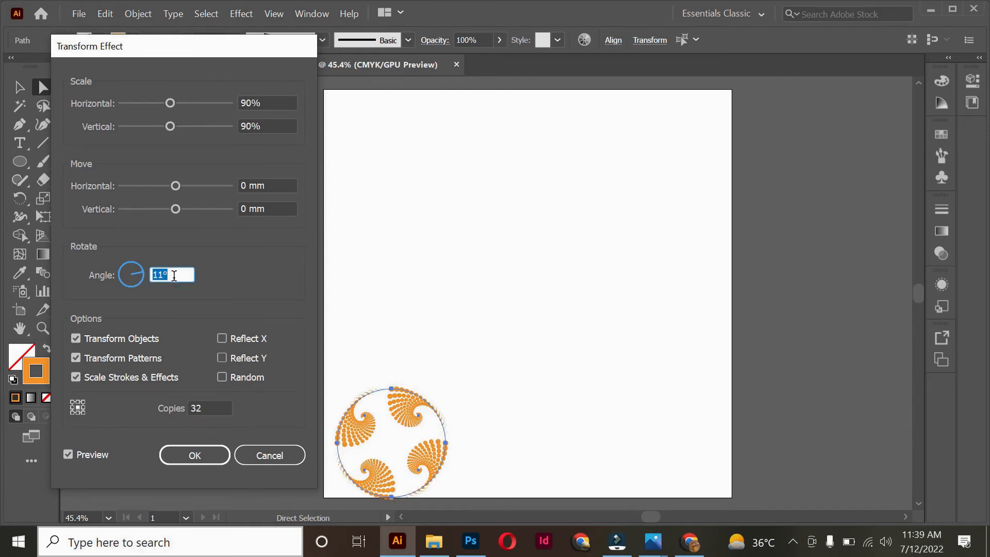
key(Down)
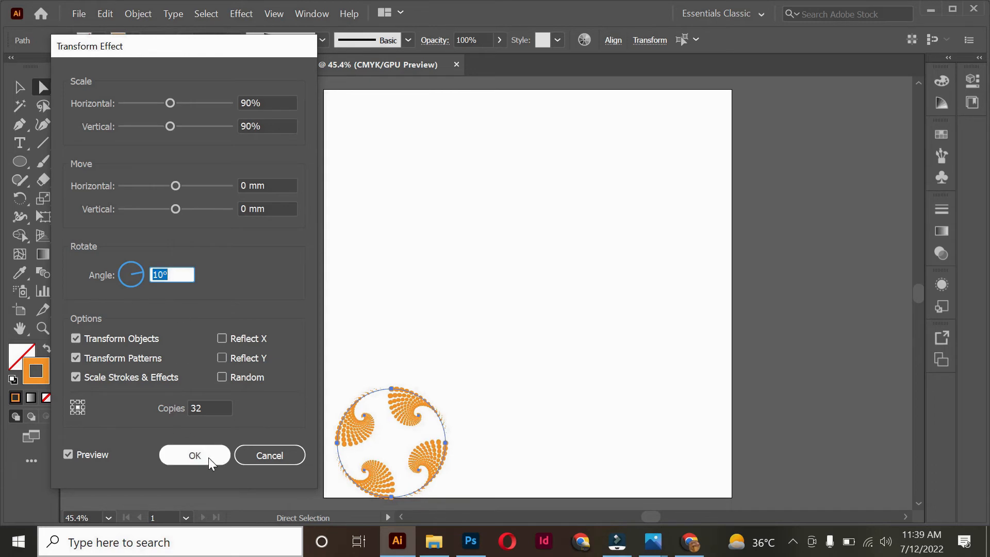
click(205, 408)
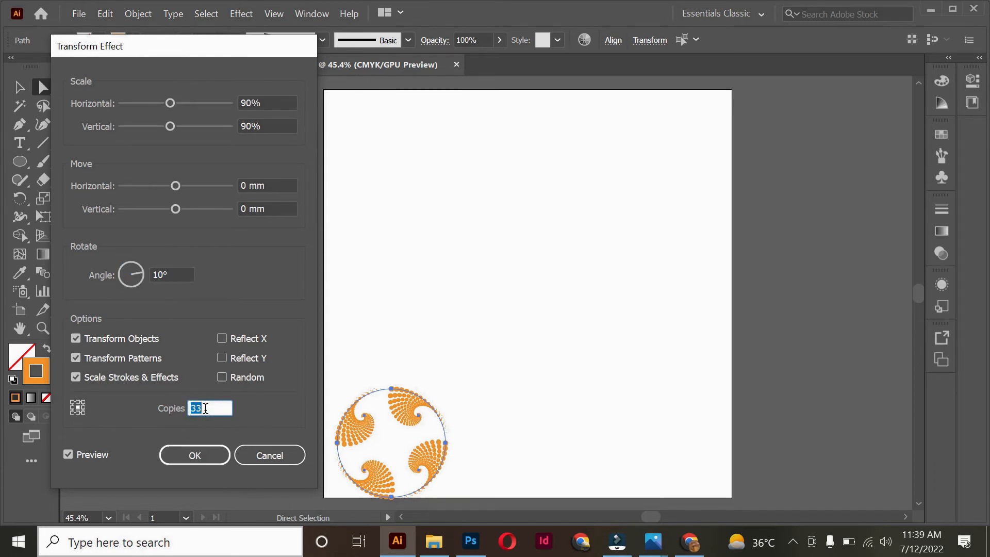
click(207, 454)
Set the arcs' stroke weight to 9 pt and their dash gap to 10 pt
click(184, 44)
click(161, 41)
click(45, 165)
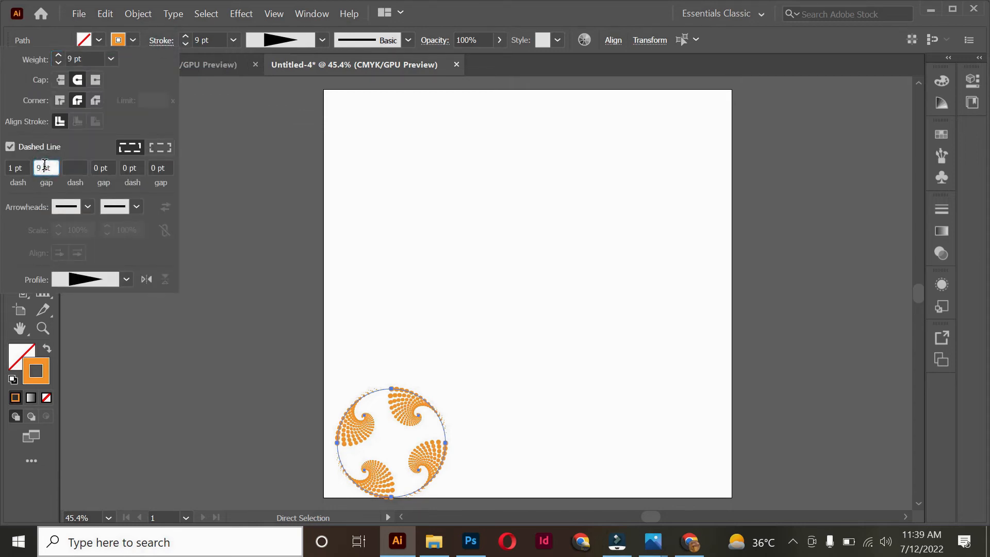
click(234, 110)
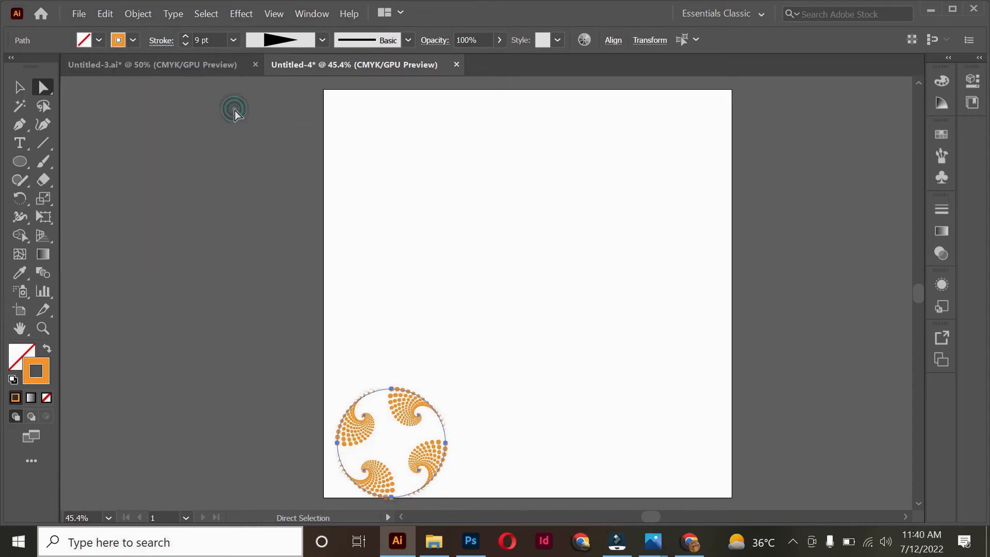
Recolour the stroke of the motif's upper-right arc dark red and deselect it
click(449, 347)
click(400, 409)
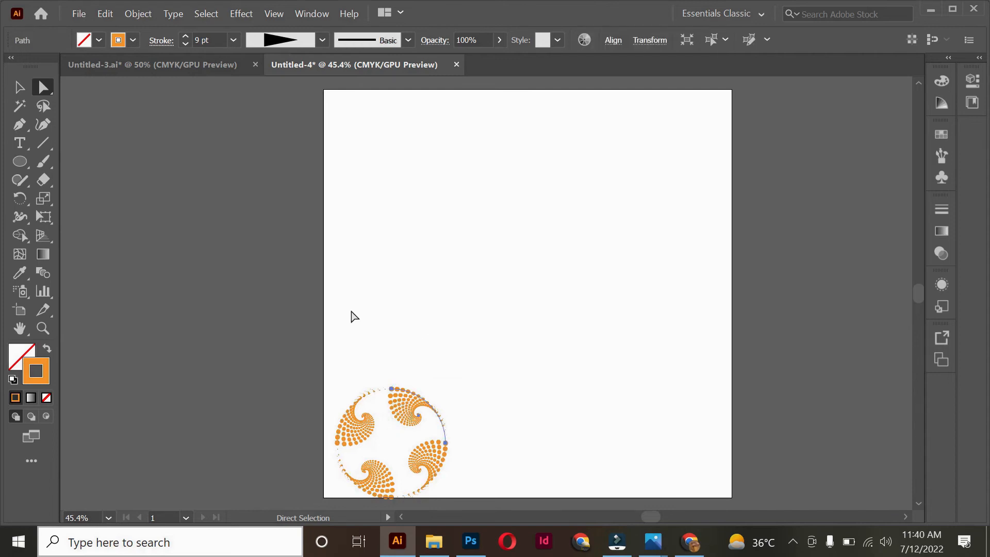
click(122, 40)
click(121, 67)
click(551, 438)
Recolour the stroke of the motif's lower-left arc olive green
click(387, 483)
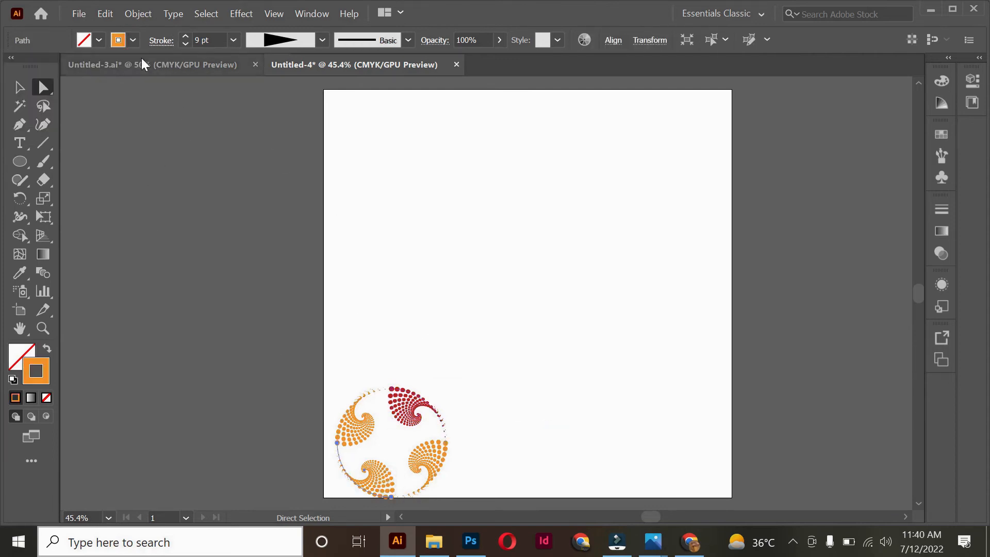
click(132, 39)
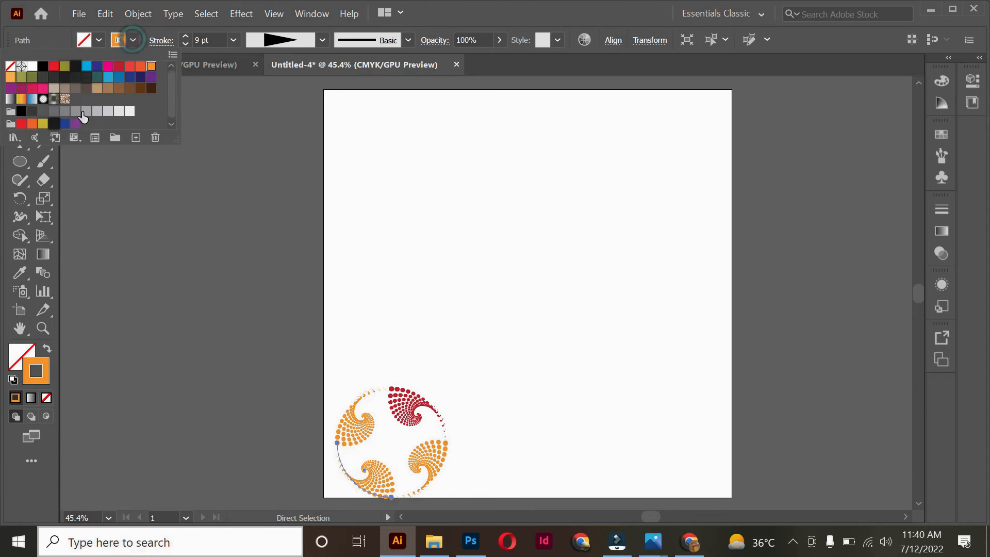
click(32, 77)
Recolour the stroke of the motif's lower-right arc dark blue and deselect it
scroll(493, 443, left, 5)
drag(632, 515, 654, 514)
scroll(583, 456, down, 3)
click(479, 404)
click(133, 40)
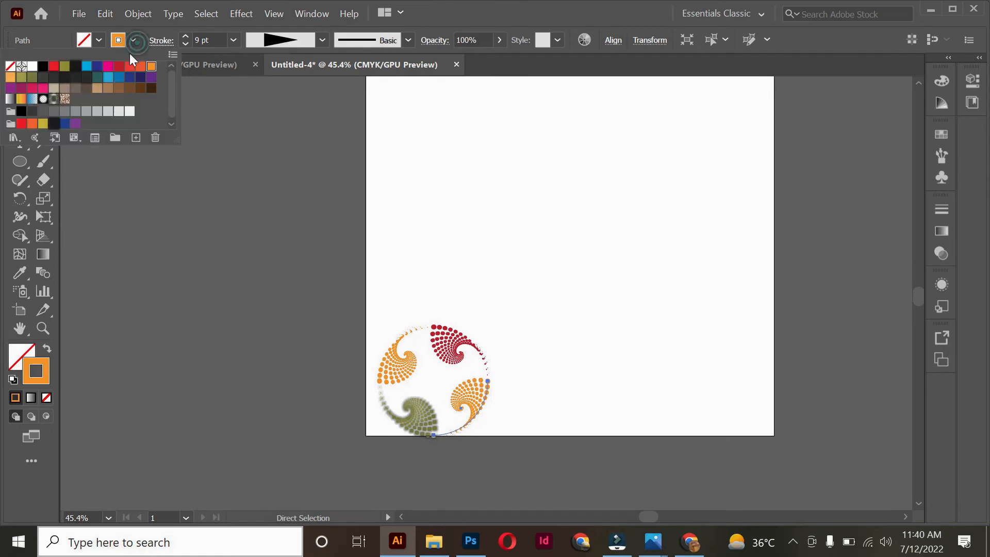
click(97, 66)
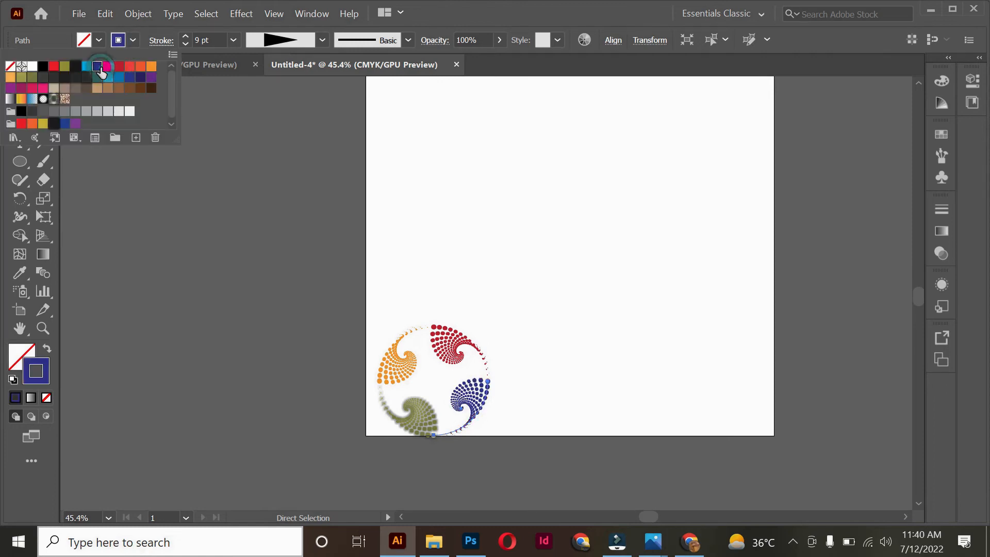
click(530, 264)
Draw a small five-pointed star near the centre of the circular motif with the Star tool
drag(20, 161, 75, 235)
click(161, 40)
double_click(46, 166)
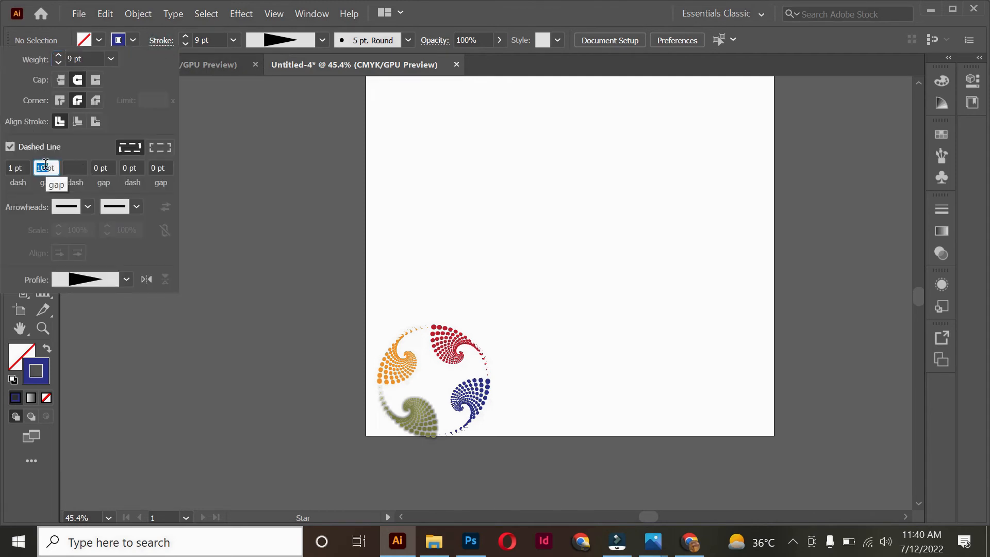
key(Return)
drag(425, 377, 426, 364)
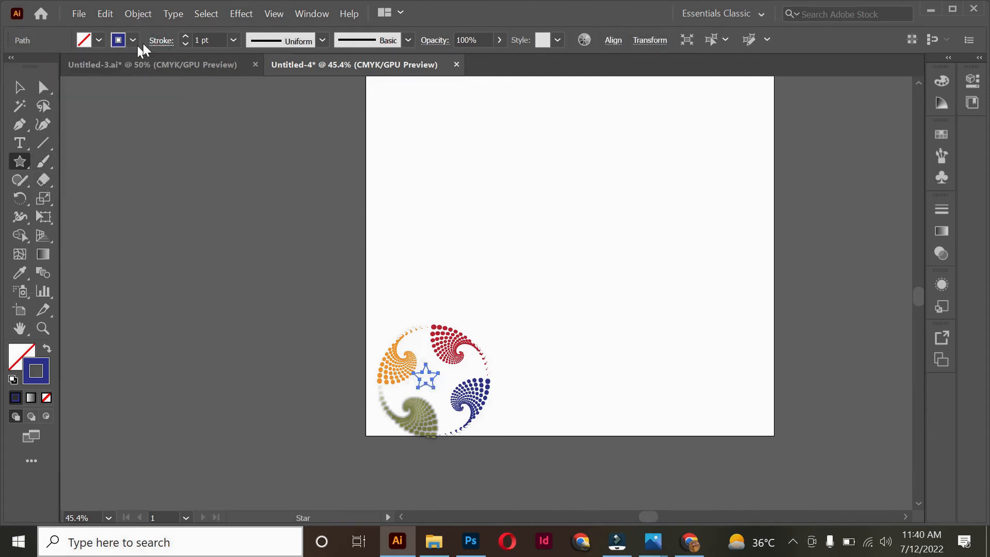
Swap the star's stroke for a fill, colour it orange and move the star to the motif's centre
click(46, 350)
click(98, 40)
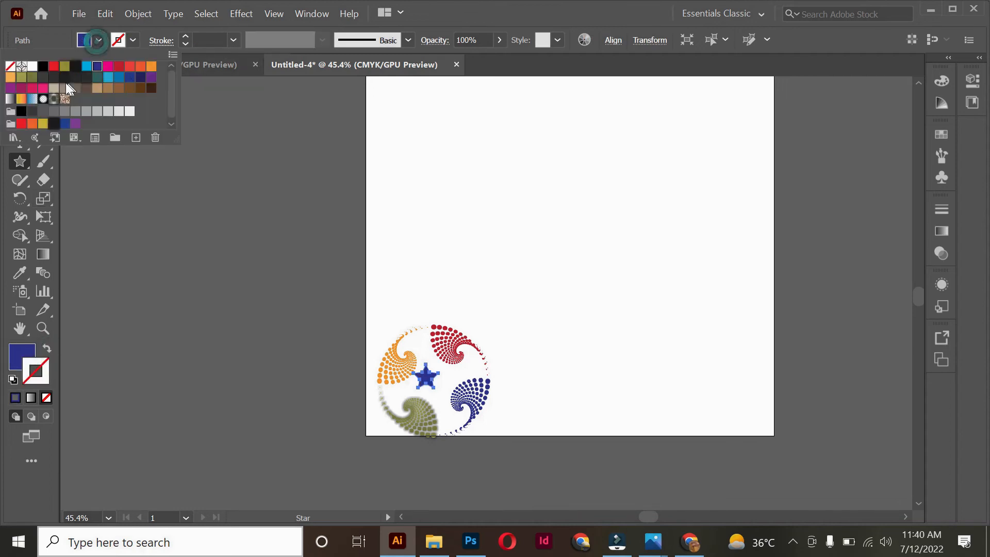
click(151, 66)
click(20, 89)
drag(428, 376, 436, 379)
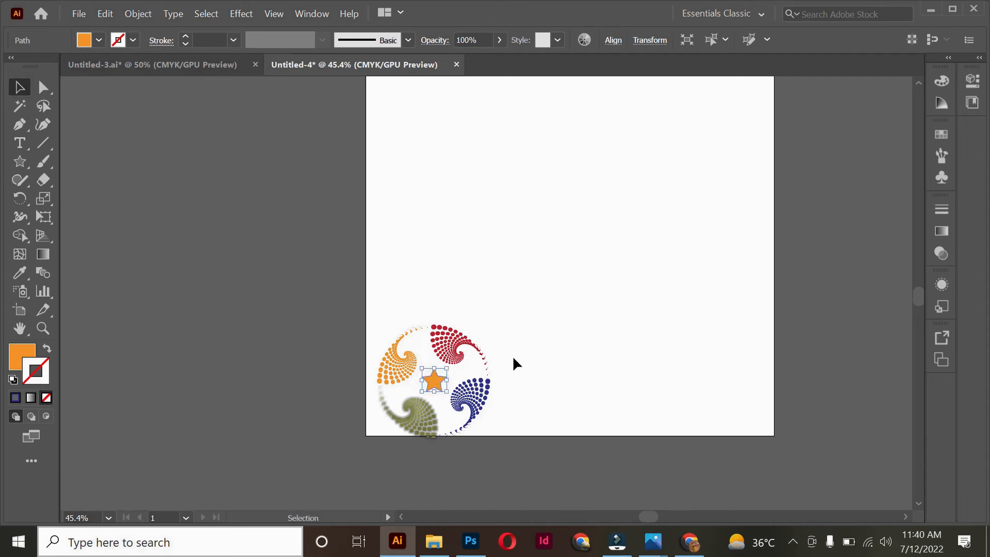
Select the whole motif, copy it alongside itself to the right and repeat the copy to make a row of four
drag(520, 332, 385, 430)
drag(457, 400, 562, 401)
key(a)
key(ctrl+d)
key(v)
key(ctrl+d)
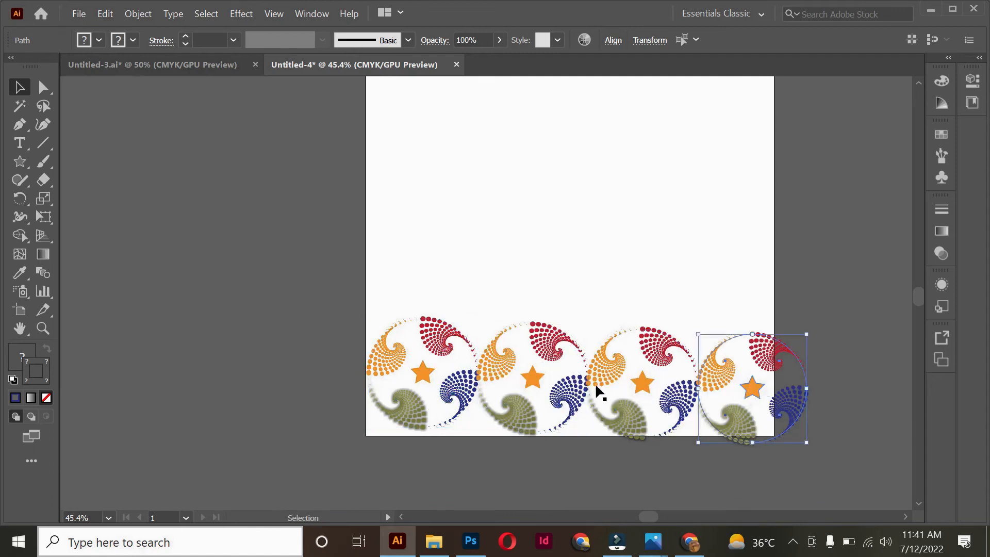
Shift the row of motifs slightly left, copy it directly above and repeat the copy to make four rows
click(842, 349)
drag(331, 417, 330, 417)
drag(675, 391, 662, 286)
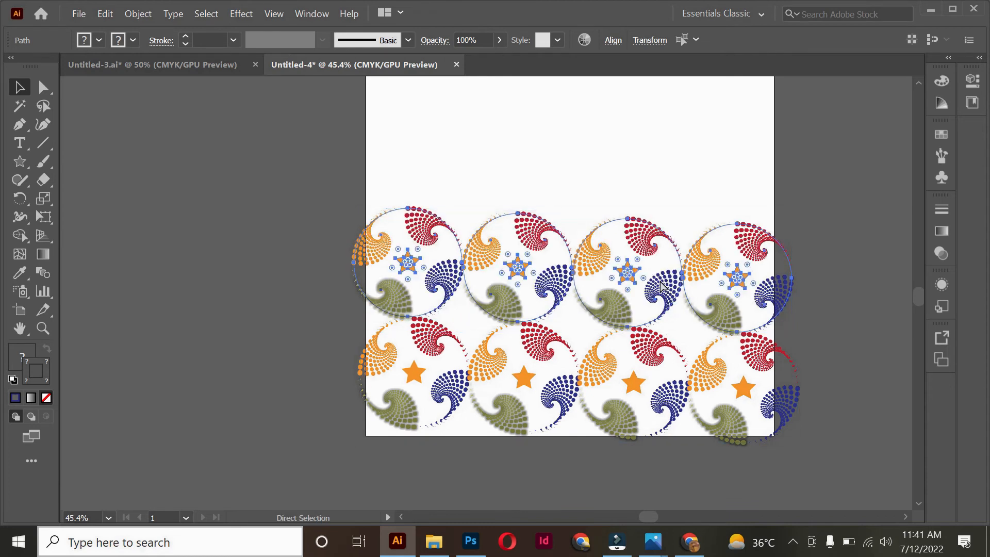
key(ctrl+d)
key(ctrl+d)
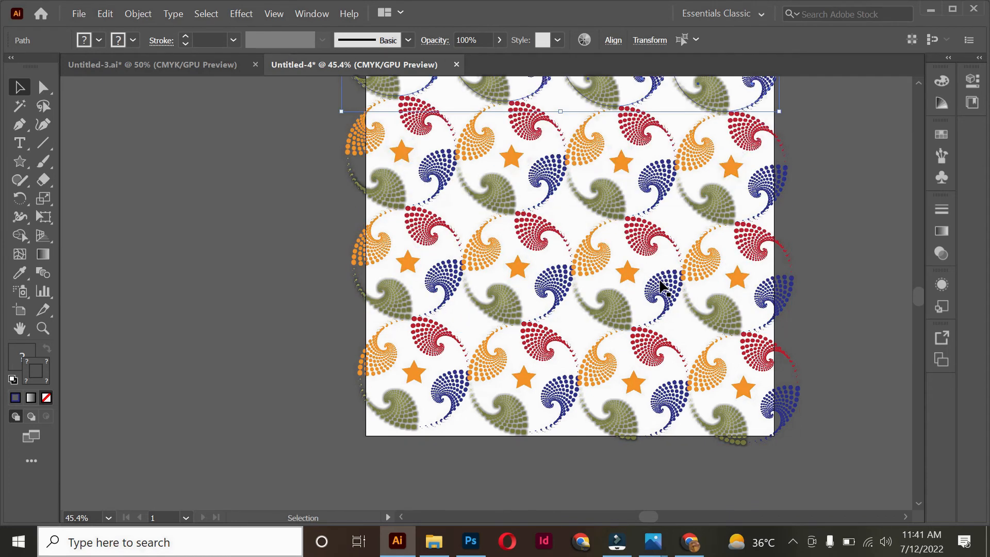
Group all the motifs and scale the group down proportionally to fit within the artboard
scroll(744, 287, up, 2)
scroll(796, 175, down, 2)
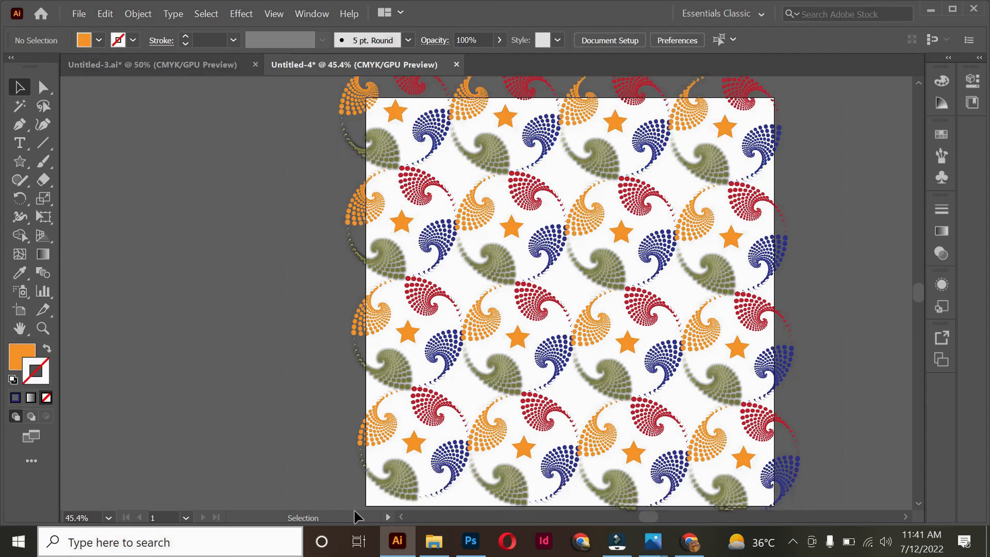
click(648, 329)
key(ctrl+c)
drag(798, 285, 743, 312)
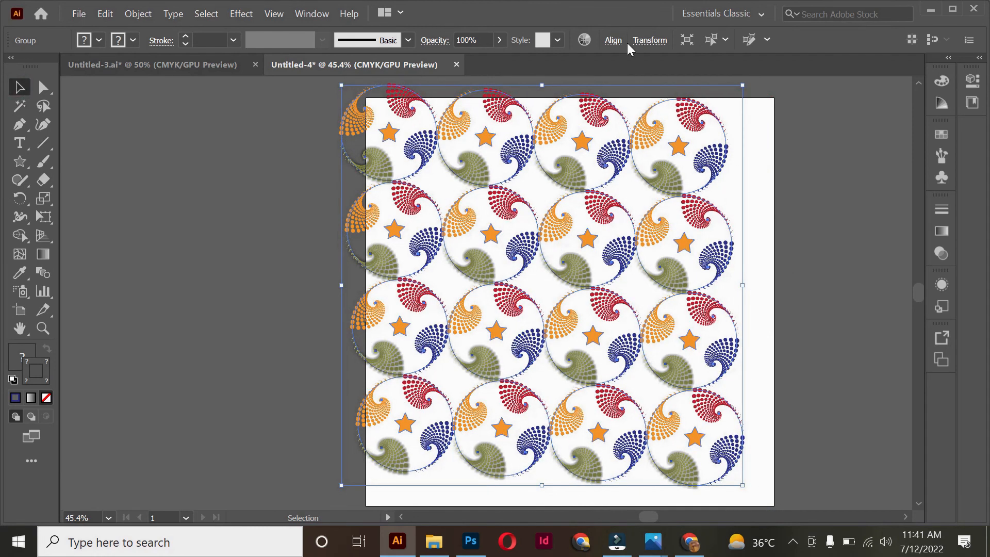
Centre the motif group horizontally and vertically on the artboard and deselect it
click(612, 40)
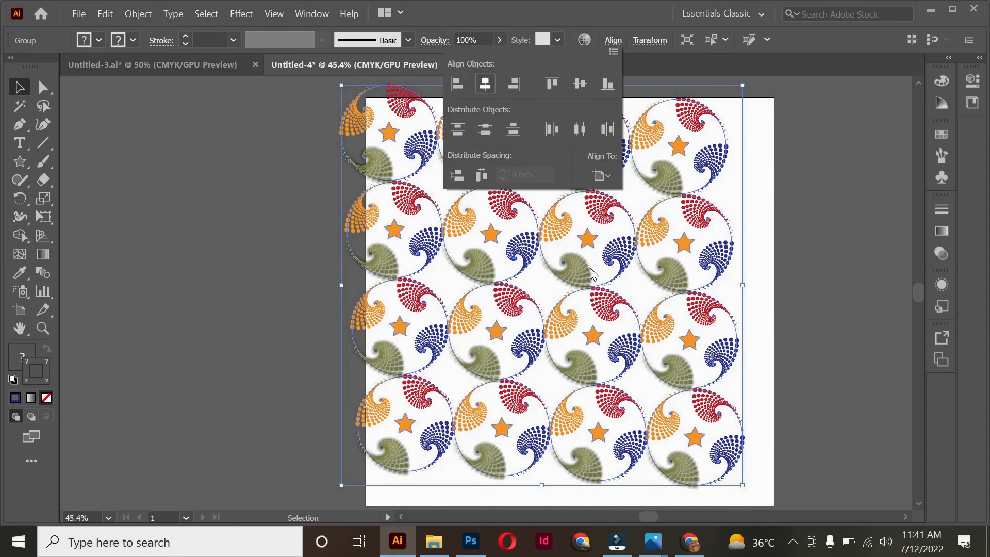
click(609, 41)
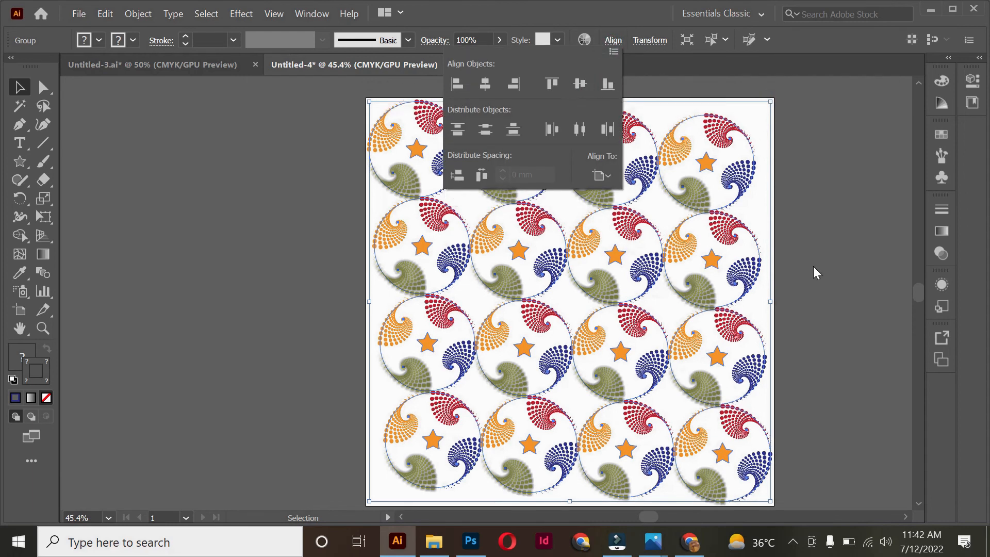
click(812, 189)
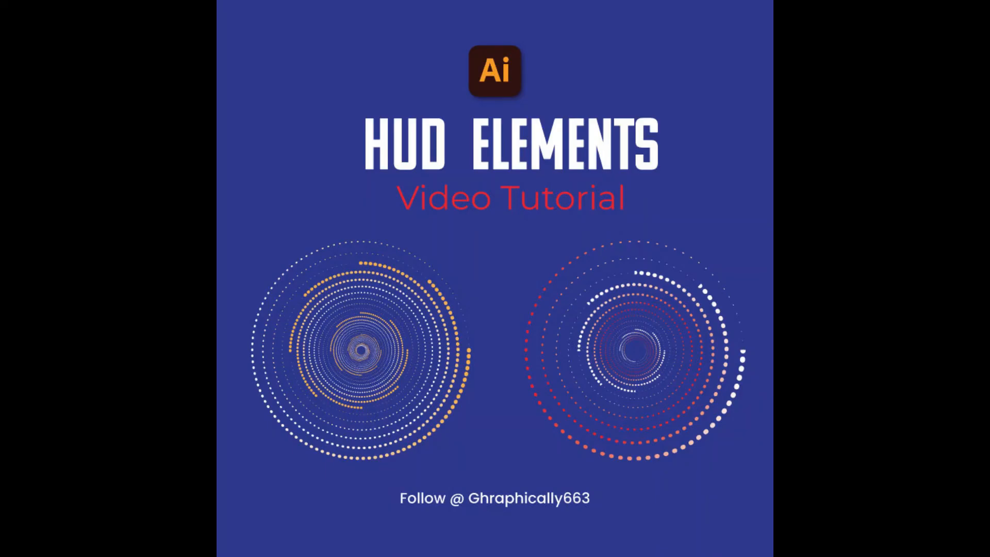